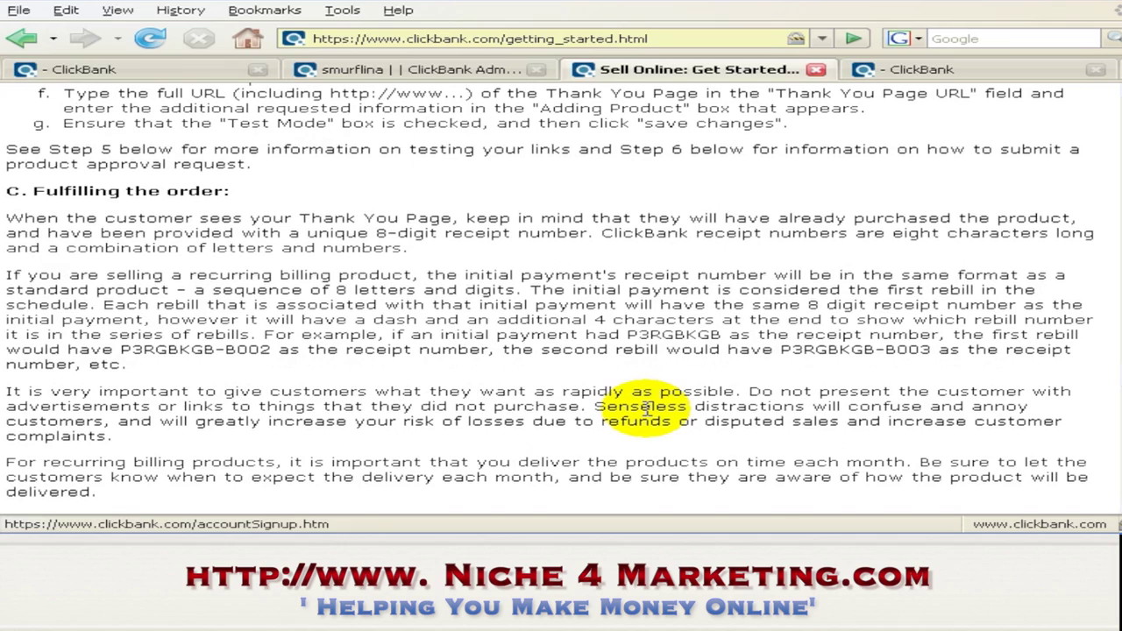
Scroll the 'Sell Online: Get Started' guide past 'Fulfilling the order' to section 5, 'Testing Your Links'
scroll(646, 406, down, 4)
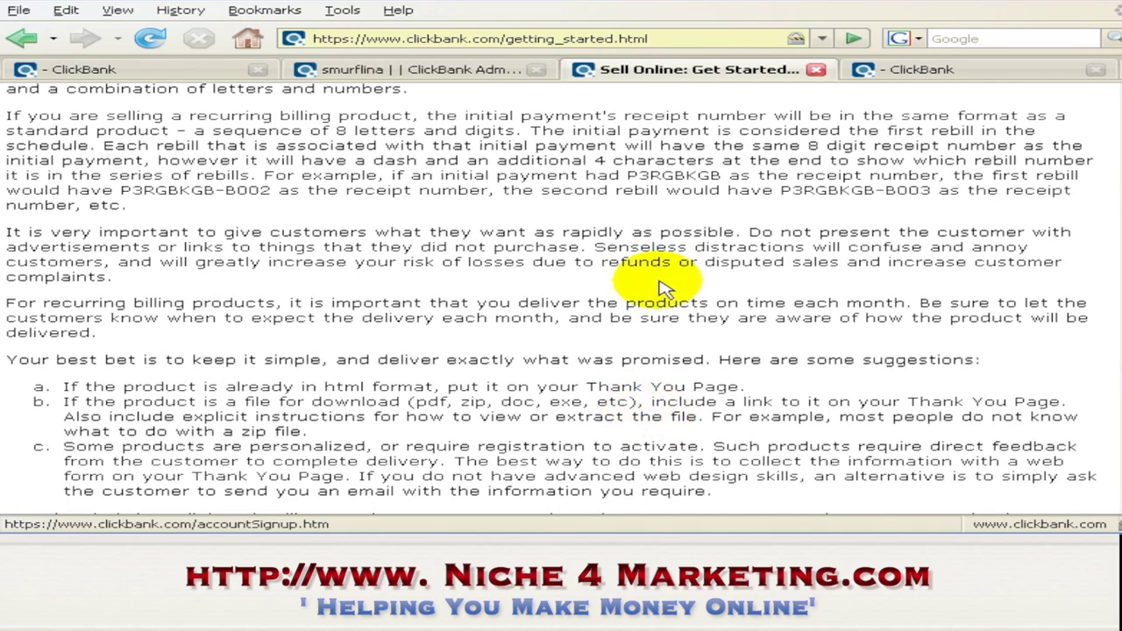
scroll(634, 311, down, 3)
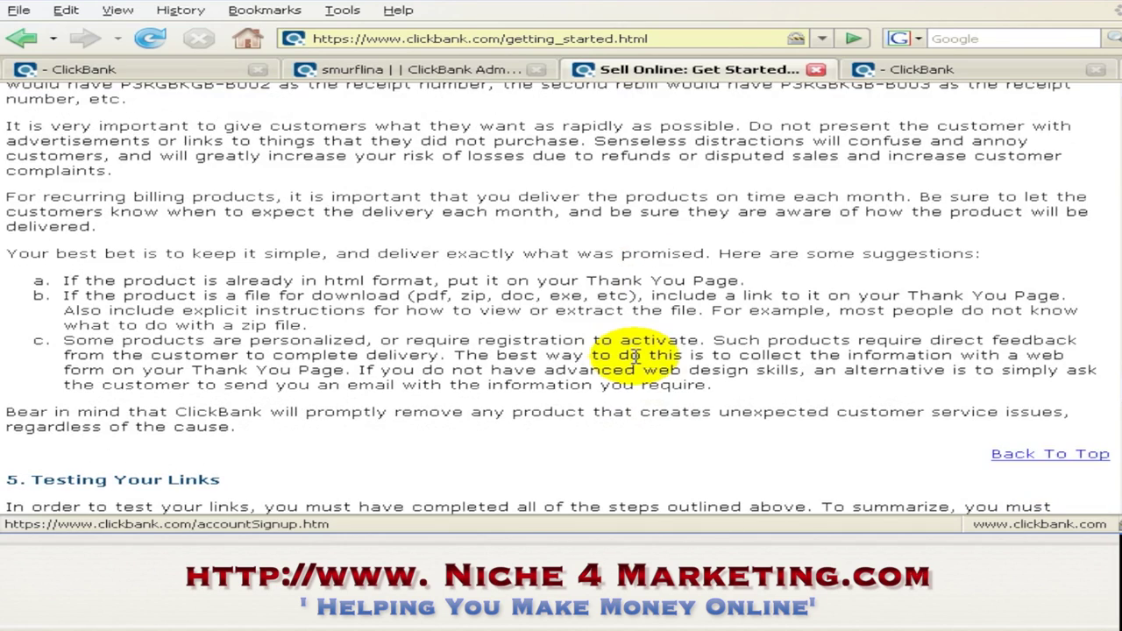
scroll(633, 355, down, 3)
scroll(640, 355, down, 3)
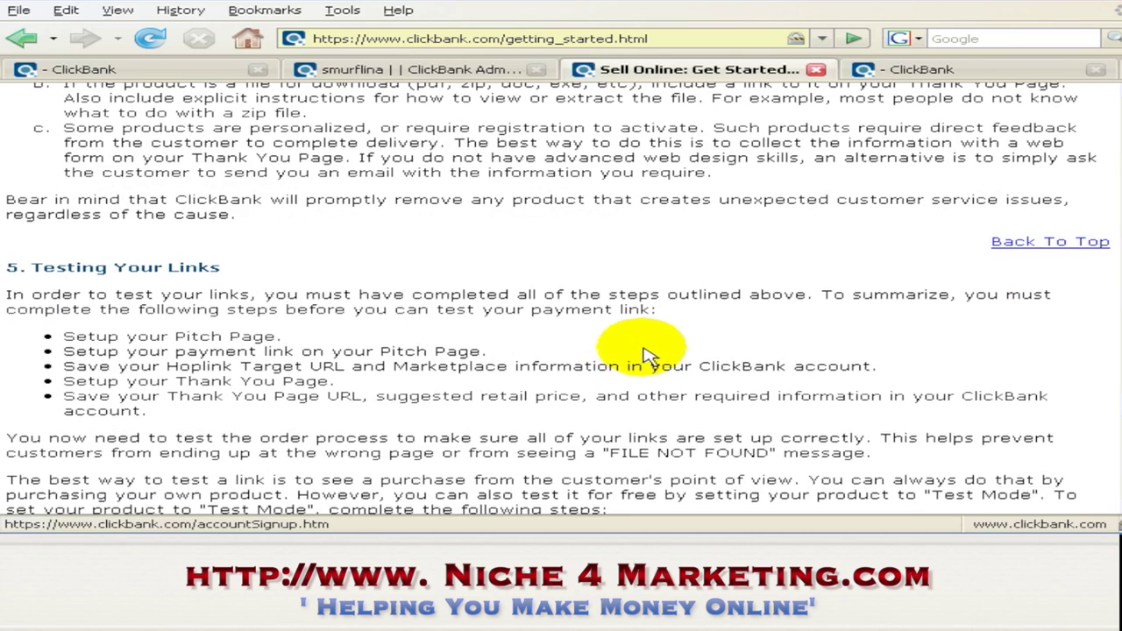
scroll(646, 351, down, 2)
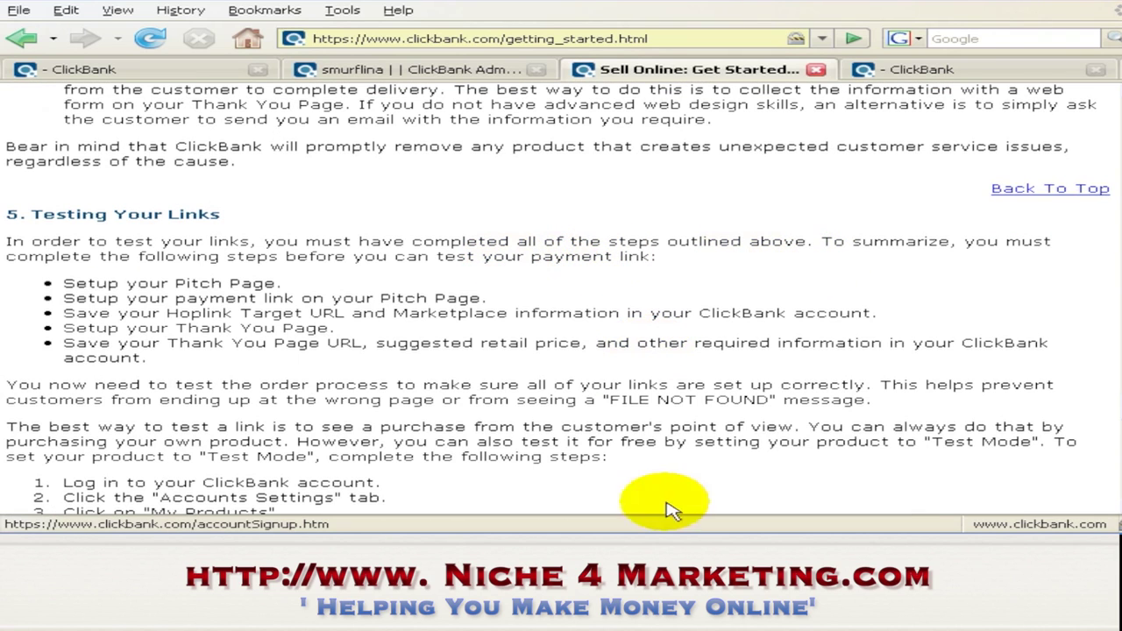
Go to the My Products page in Internet Explorer and start adding a new product
mouse_move(621, 482)
click(604, 520)
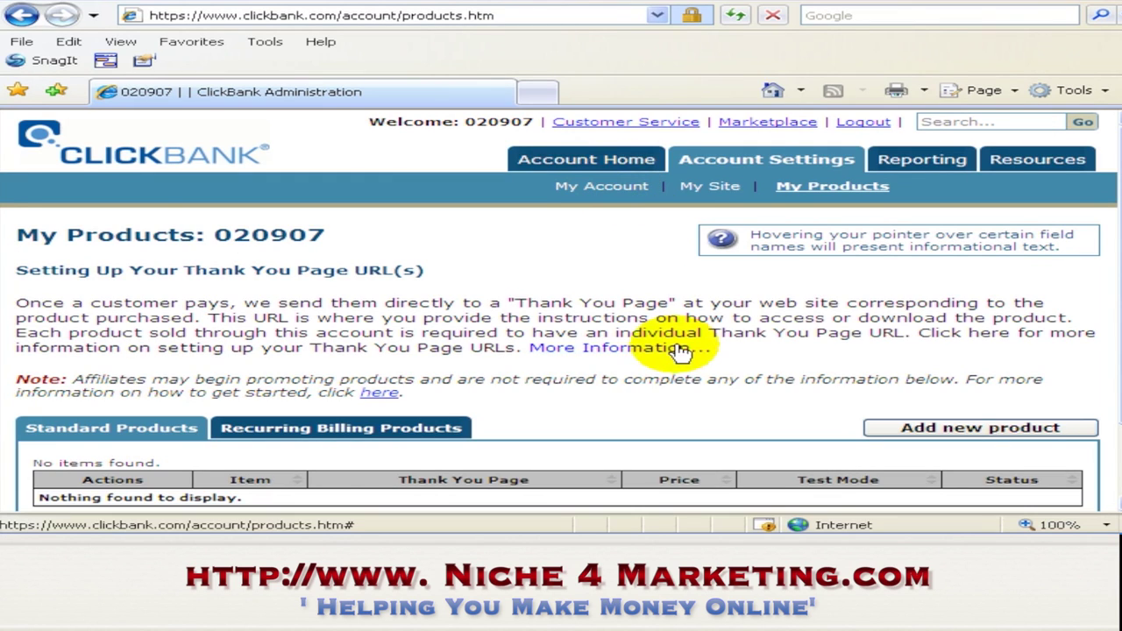
scroll(679, 353, down, 3)
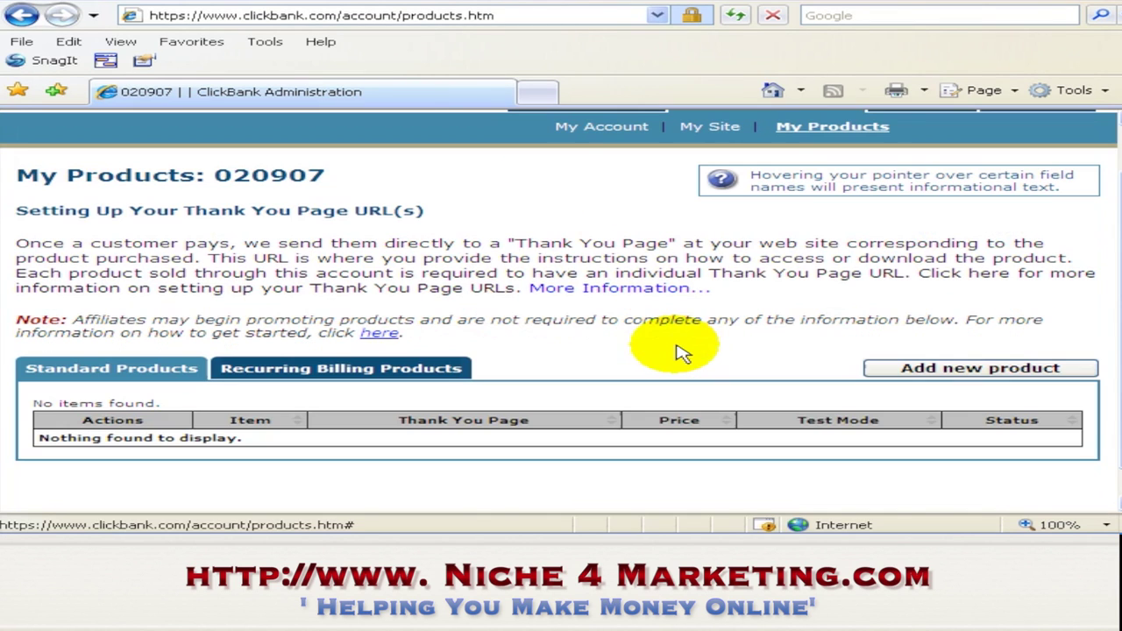
click(925, 377)
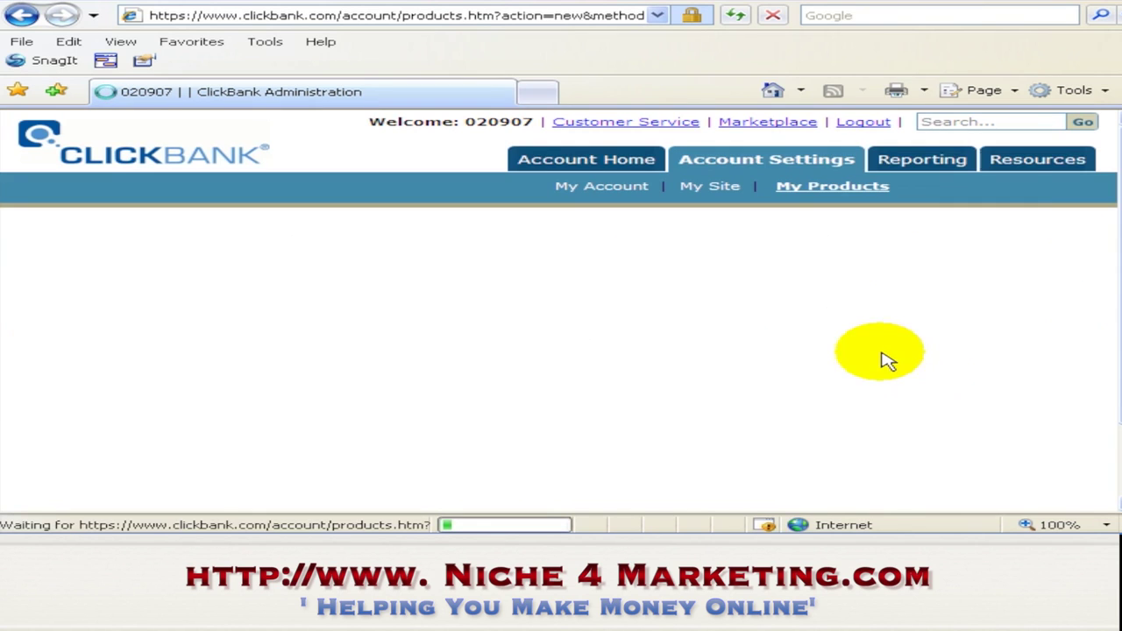
click(465, 287)
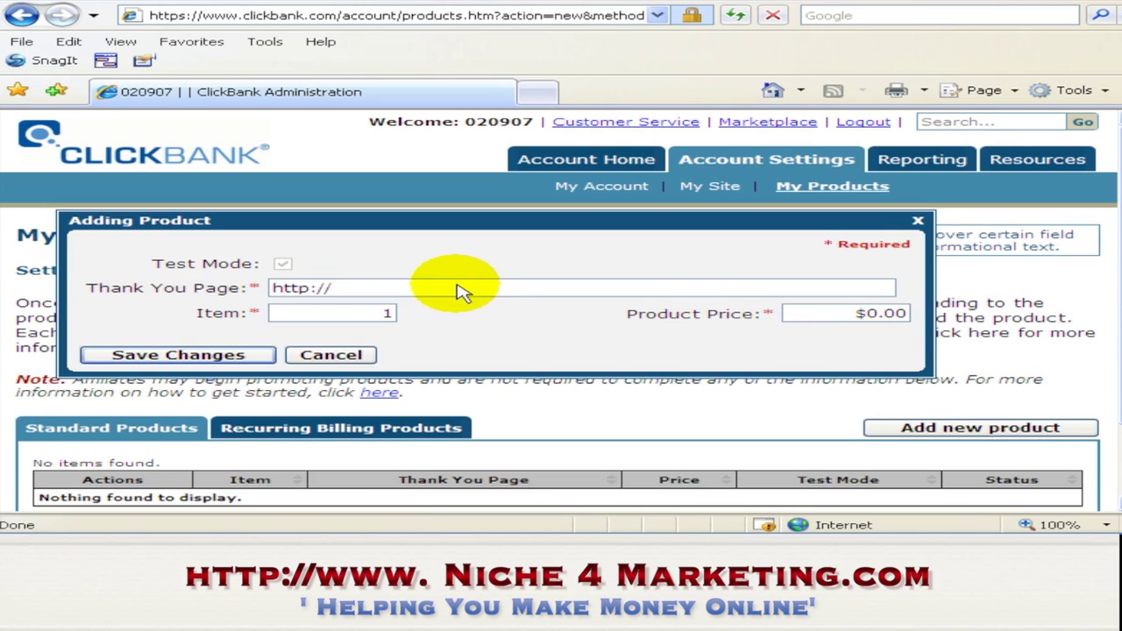
text(www)
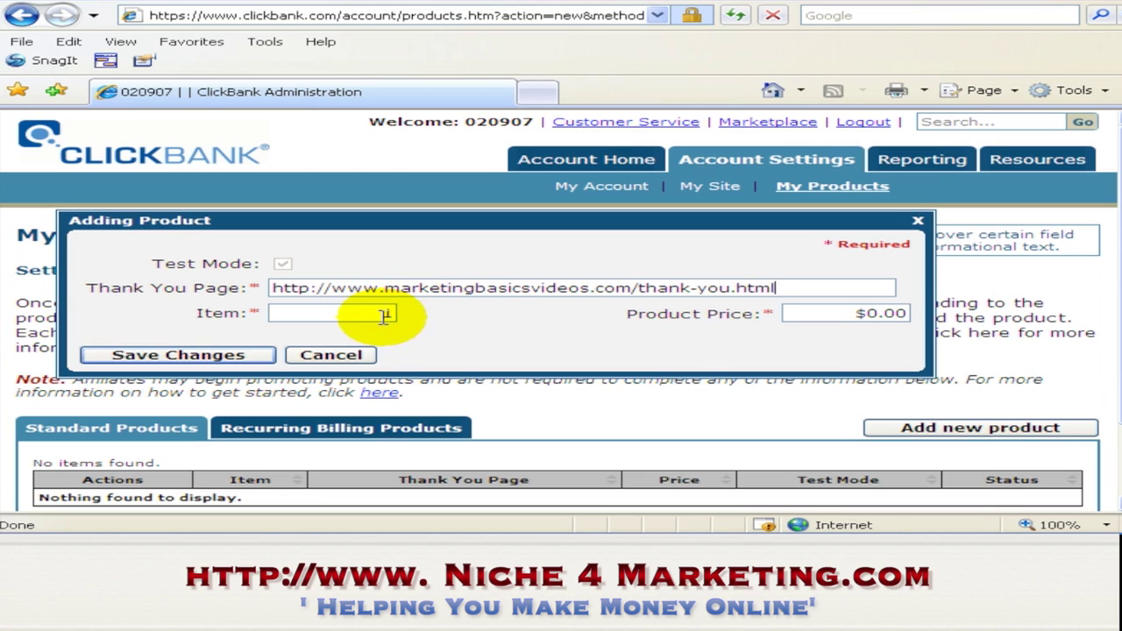
double_click(868, 313)
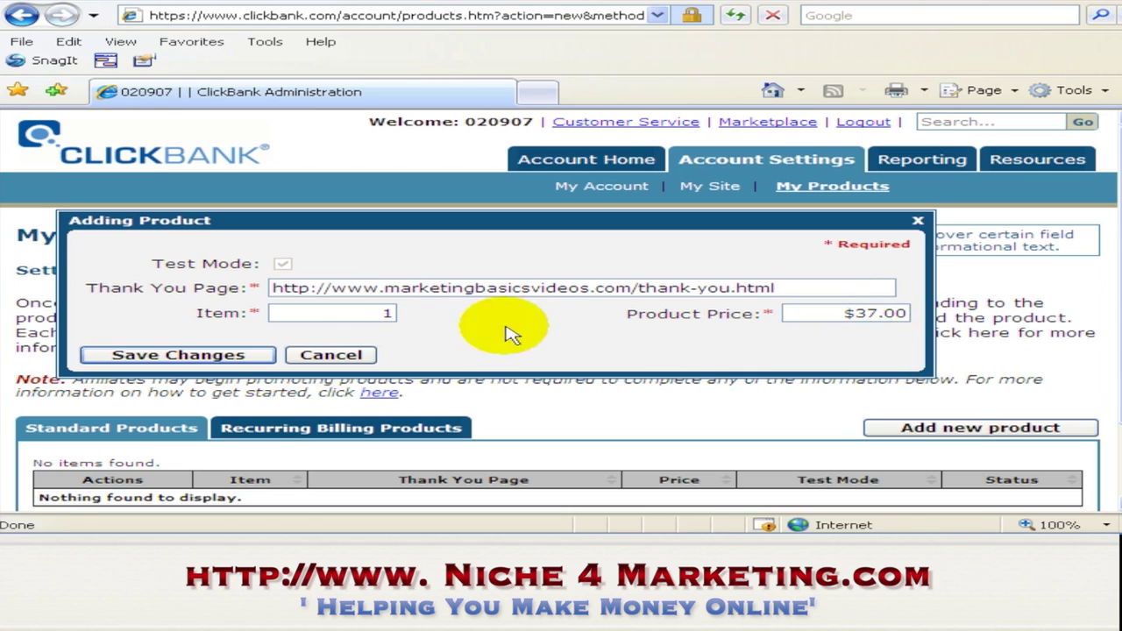
click(211, 360)
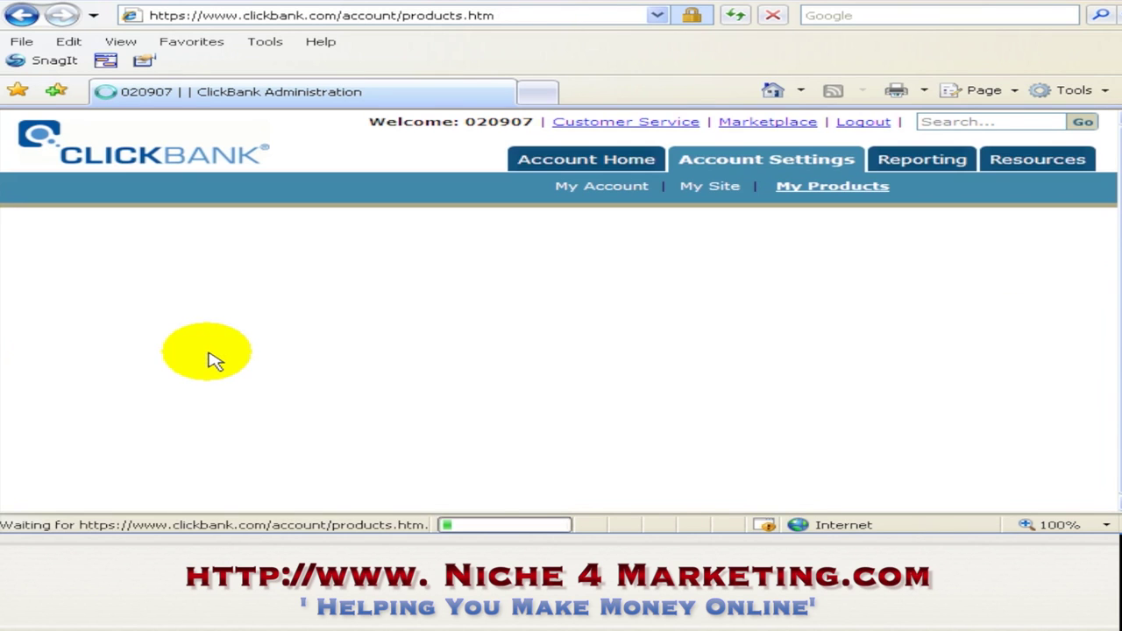
Confirm the new item 1 at $37.00 shows Pending Approval Request under Standard Products
scroll(561, 346, down, 3)
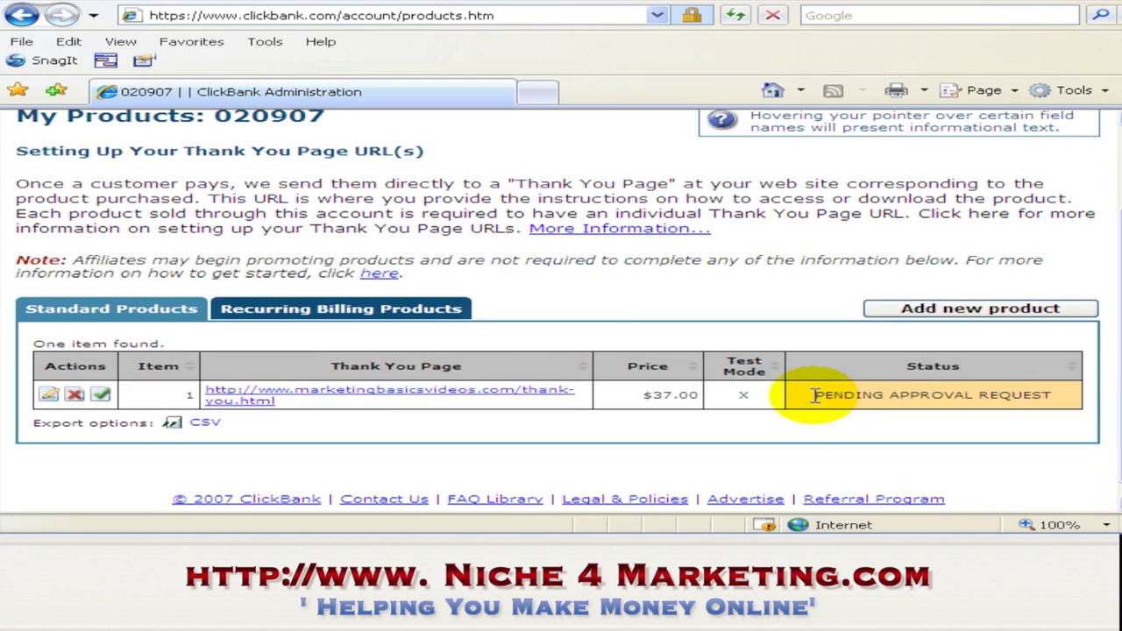
drag(814, 395, 1037, 393)
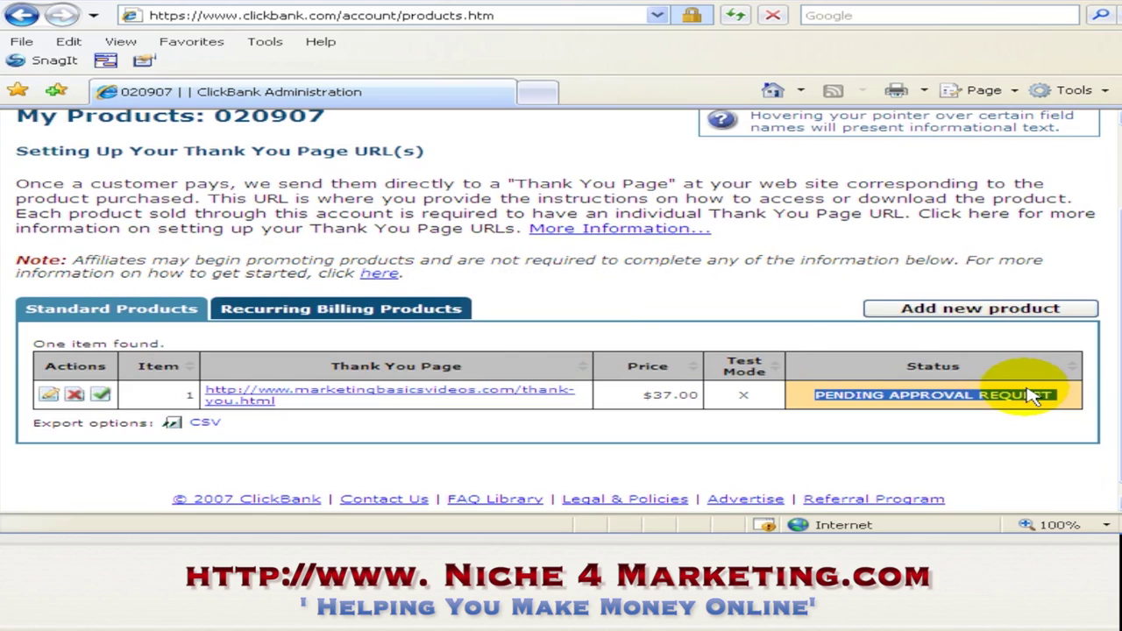
click(868, 347)
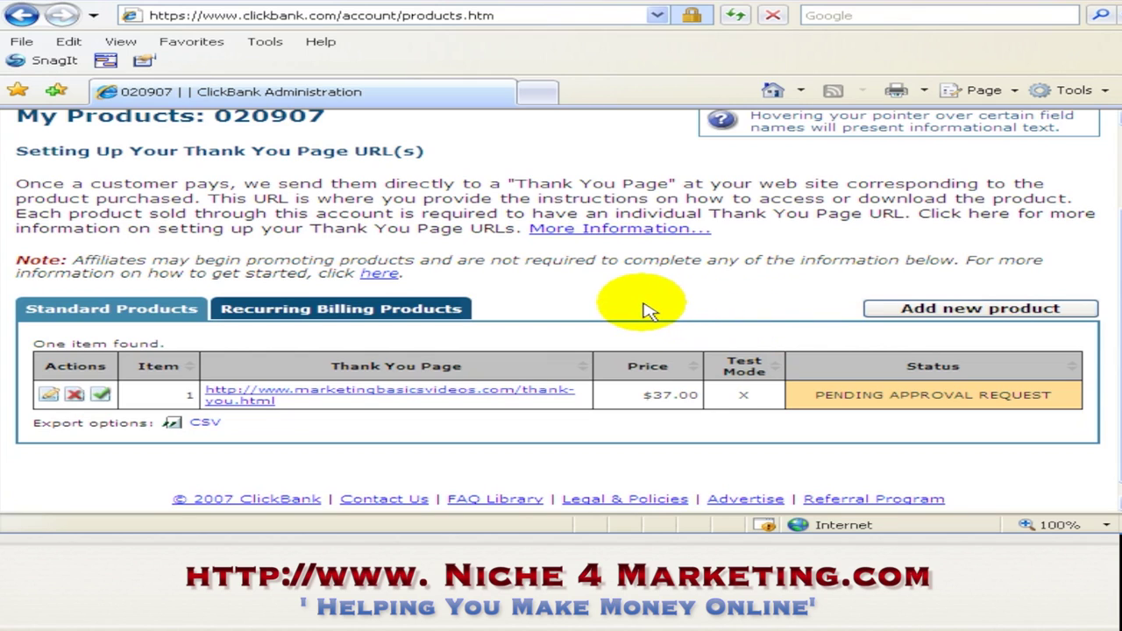
mouse_move(684, 524)
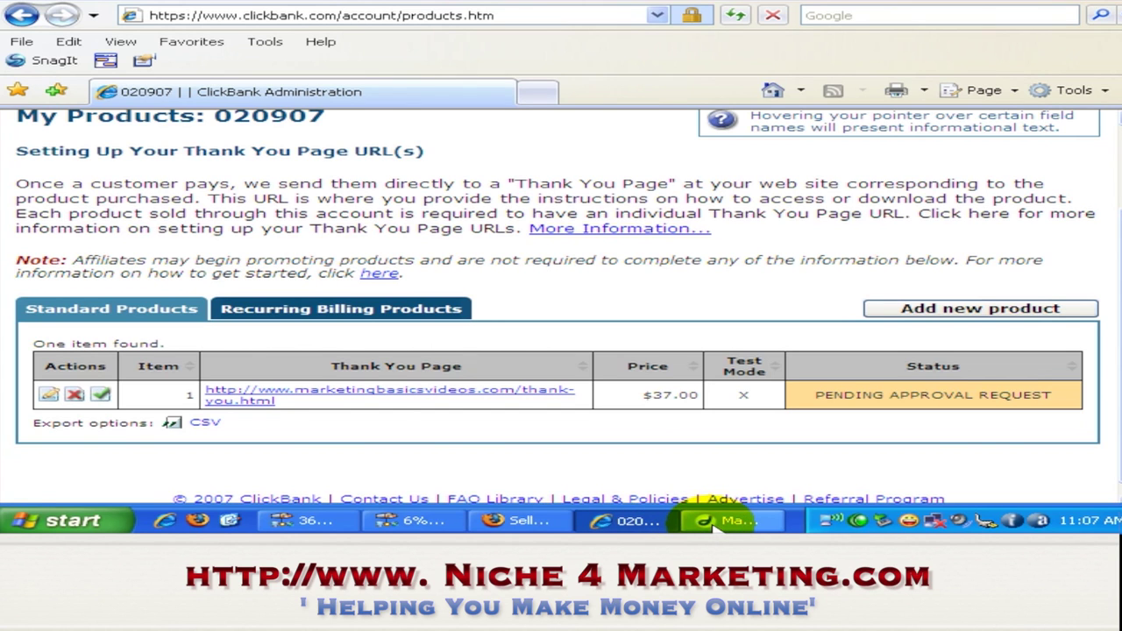
Return to the Firefox guide and scroll to the Test Mode steps under 'Testing Your Links'
click(524, 521)
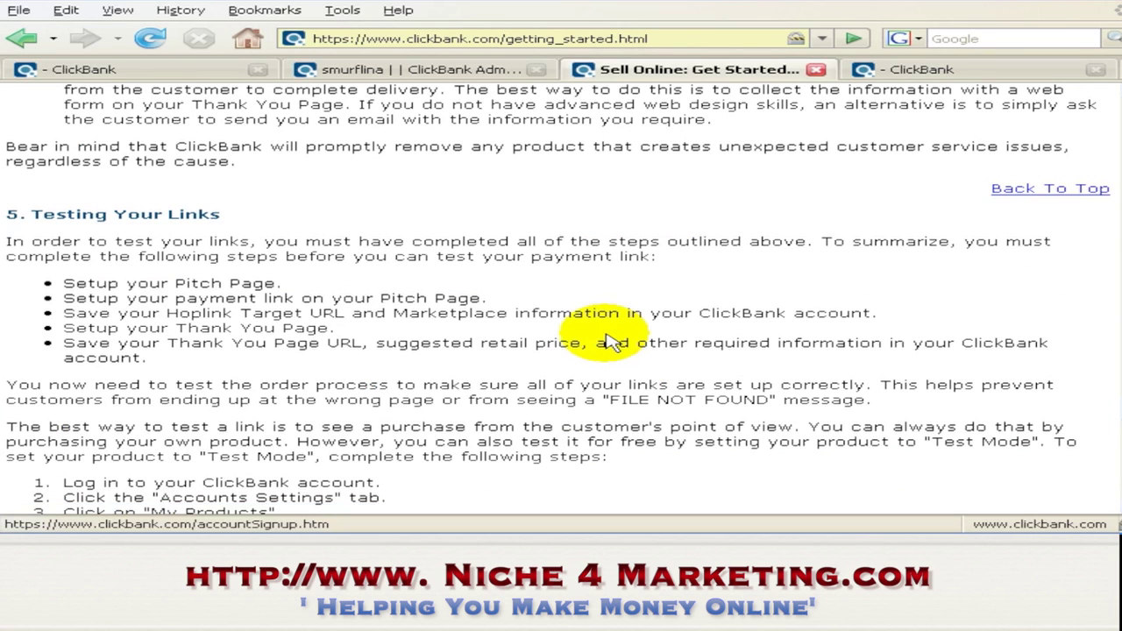
scroll(610, 342, down, 1)
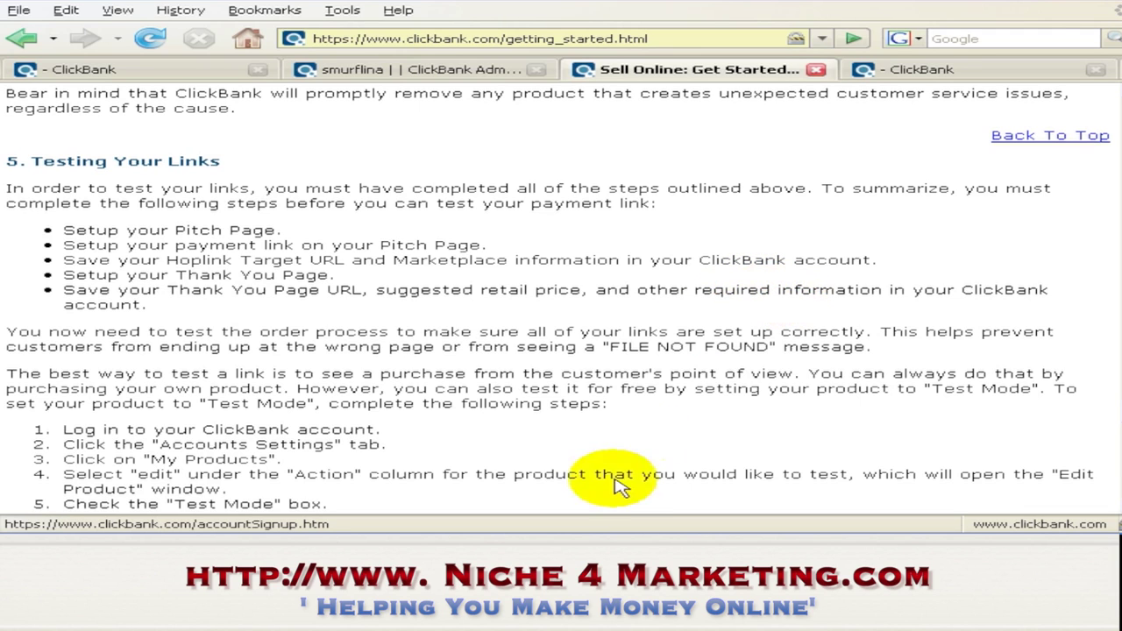
Open index.html in Dreamweaver and select the 'Download Your Videos' link to inspect its URL
mouse_move(624, 521)
click(732, 520)
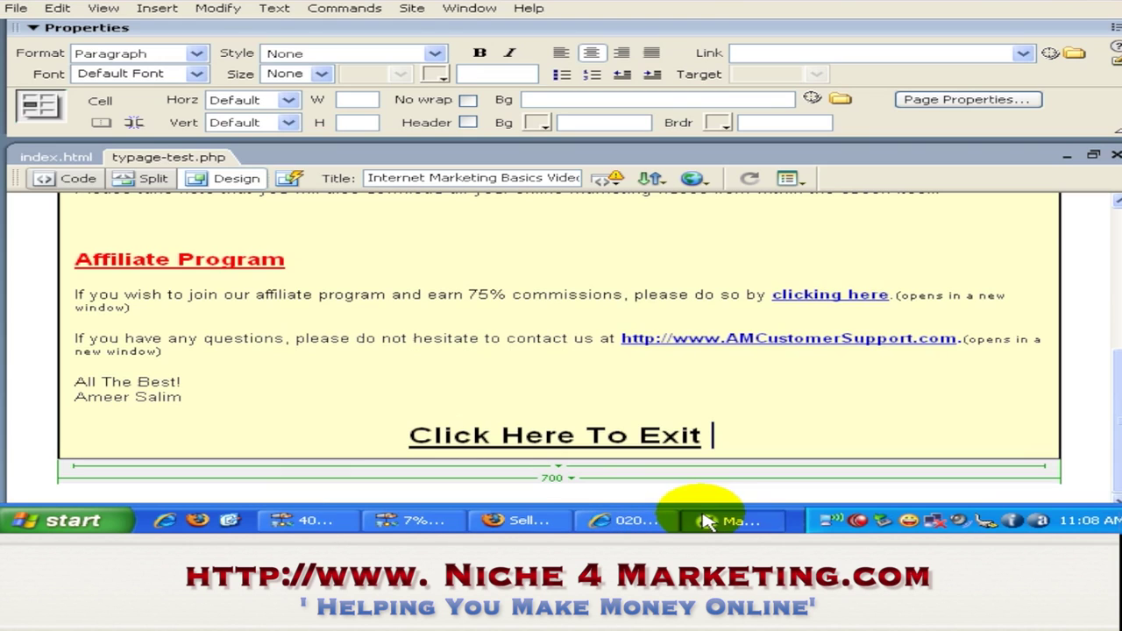
click(54, 157)
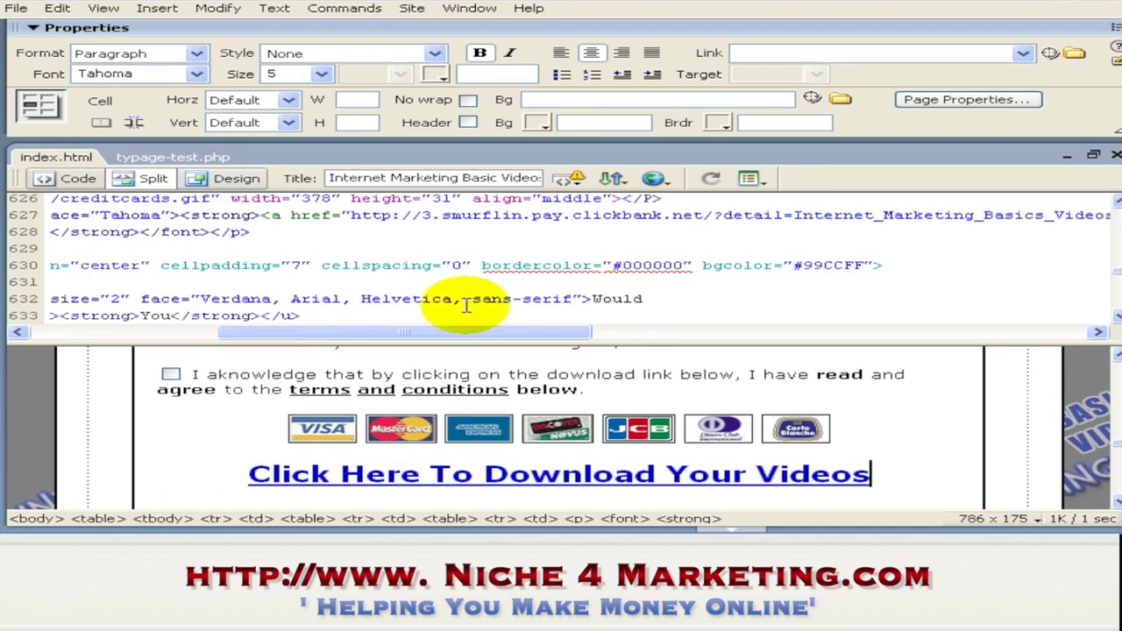
click(681, 473)
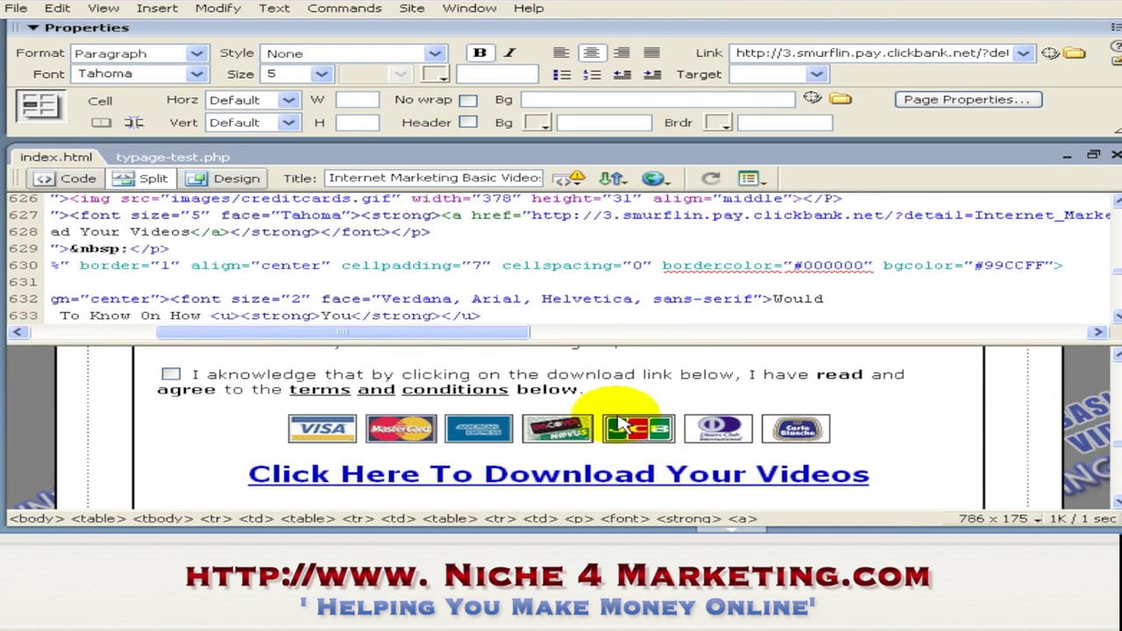
Check the account number shown in the ClickBank My Products heading
mouse_move(569, 515)
click(603, 522)
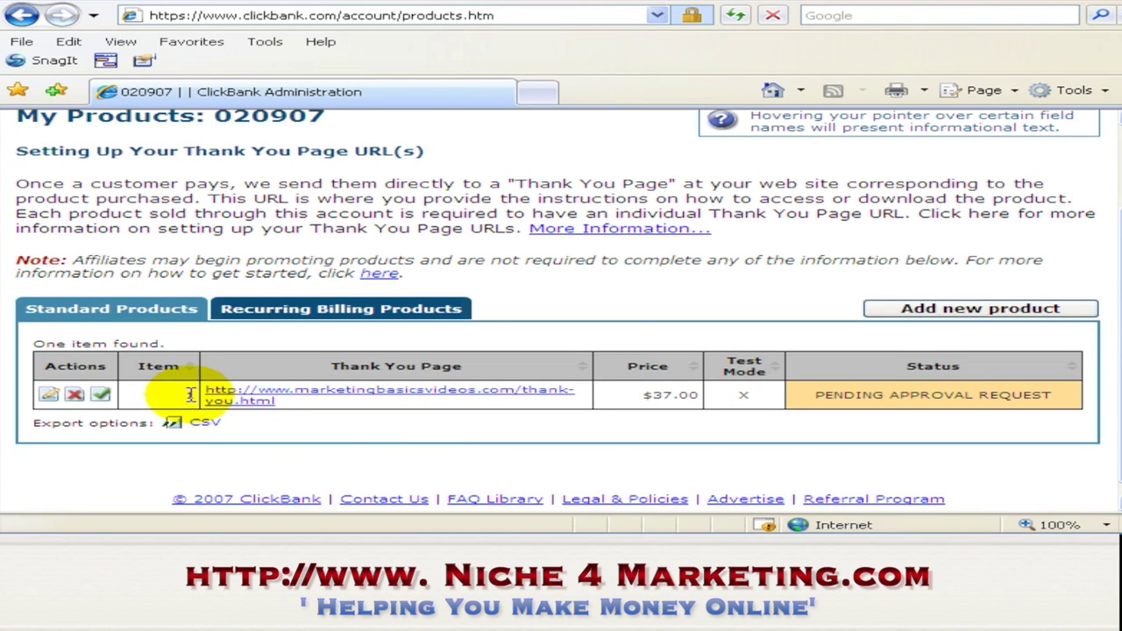
scroll(263, 276, up, 2)
drag(216, 176, 316, 176)
click(322, 180)
click(221, 176)
click(321, 179)
scroll(701, 438, down, 2)
Delete the item number 3 from the payment URL on line 627
click(694, 515)
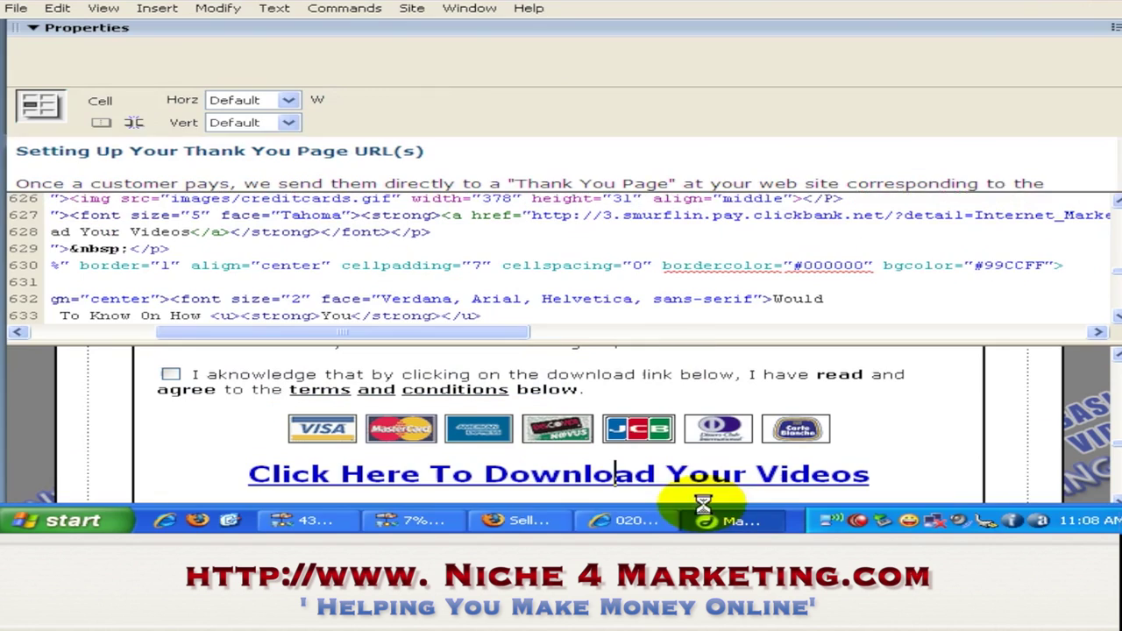
click(614, 219)
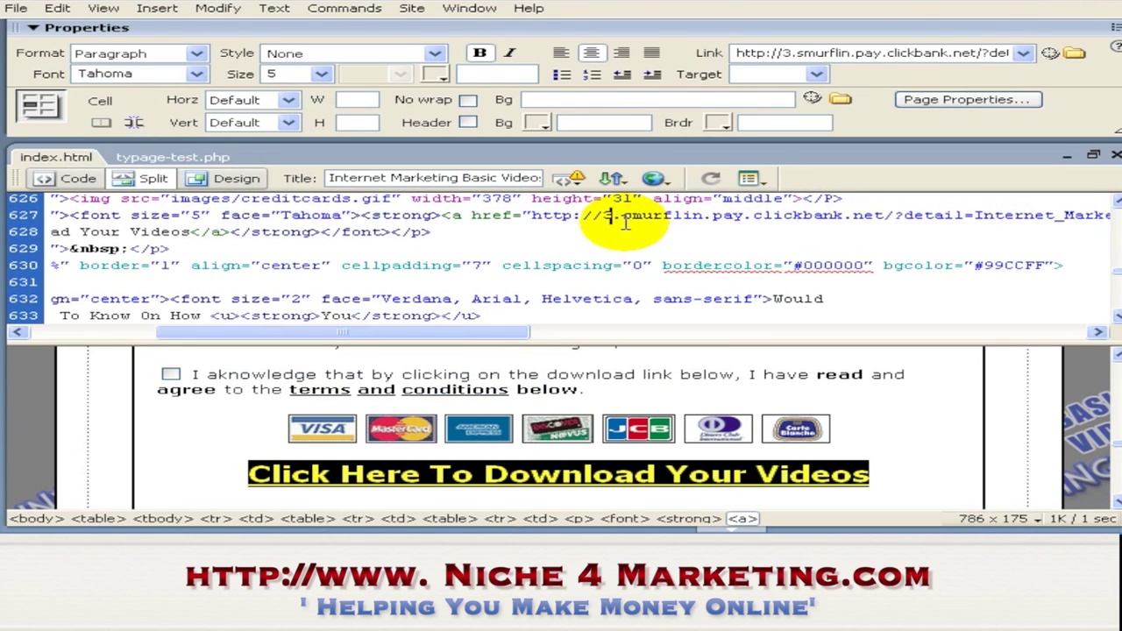
key(Delete)
Enter item number 1 in the payment URL and select the old account nickname
text(1)
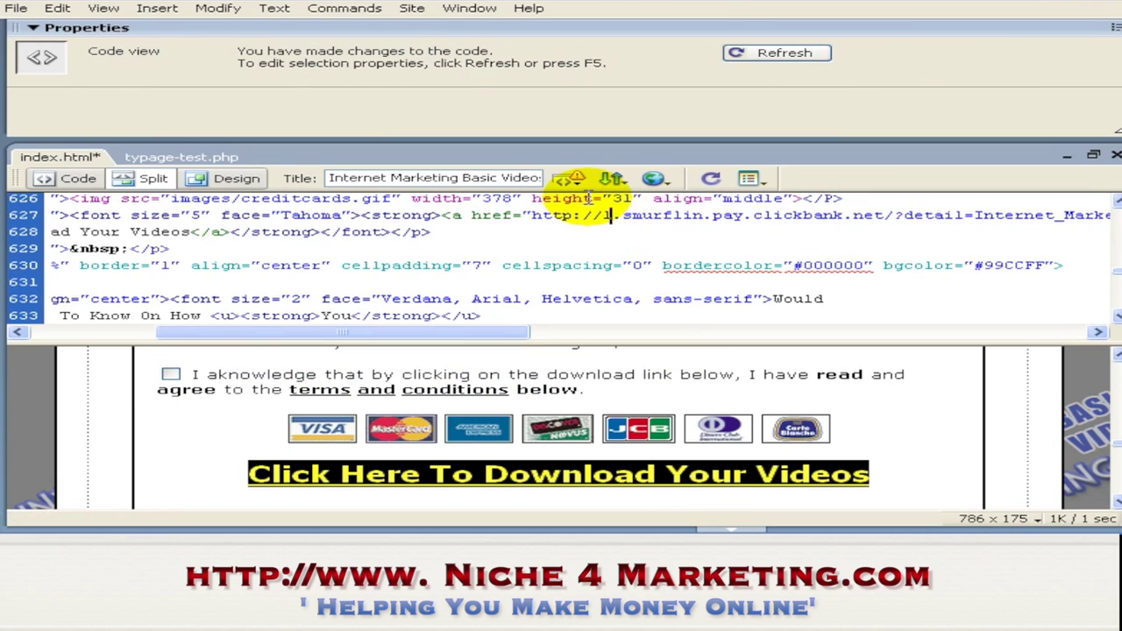
click(618, 518)
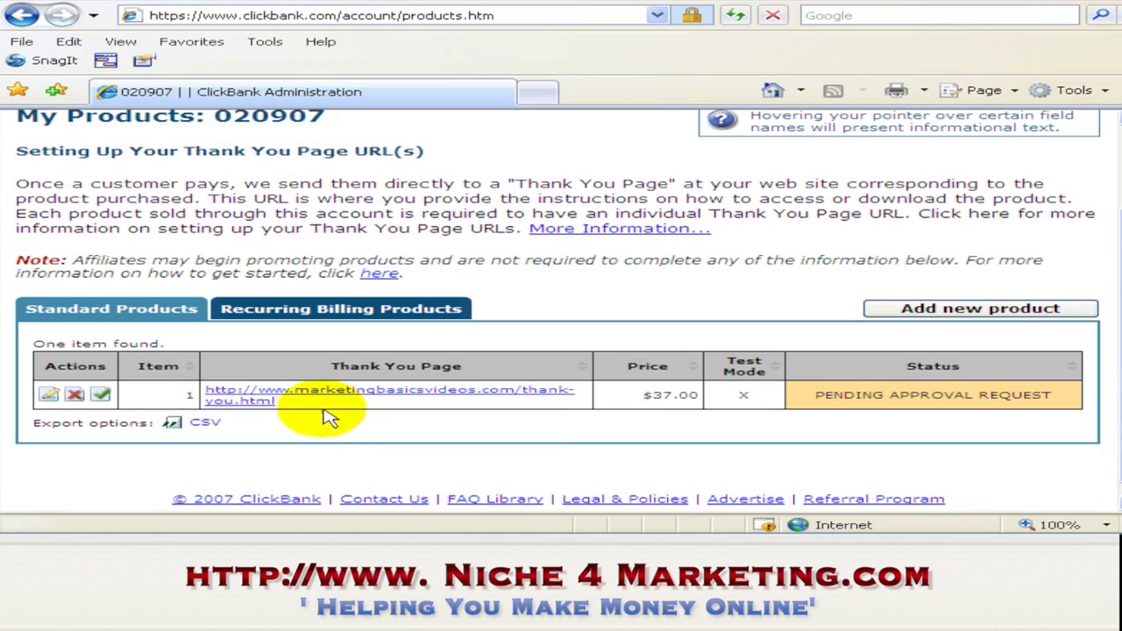
click(727, 520)
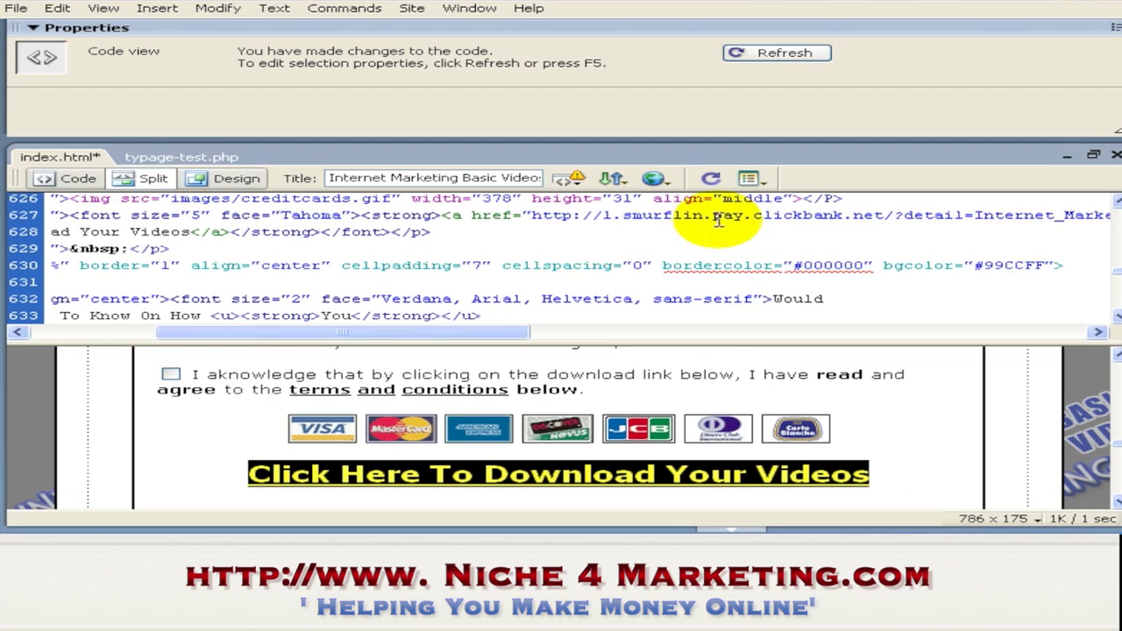
double_click(640, 218)
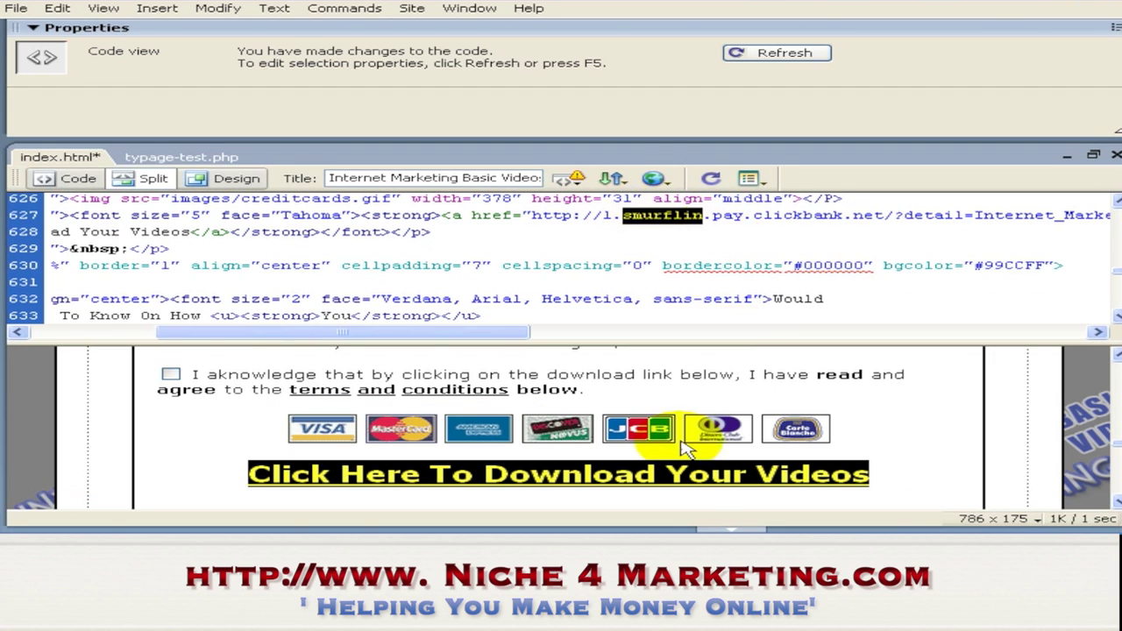
Copy the account ID shown beside My Products in ClickBank
click(631, 523)
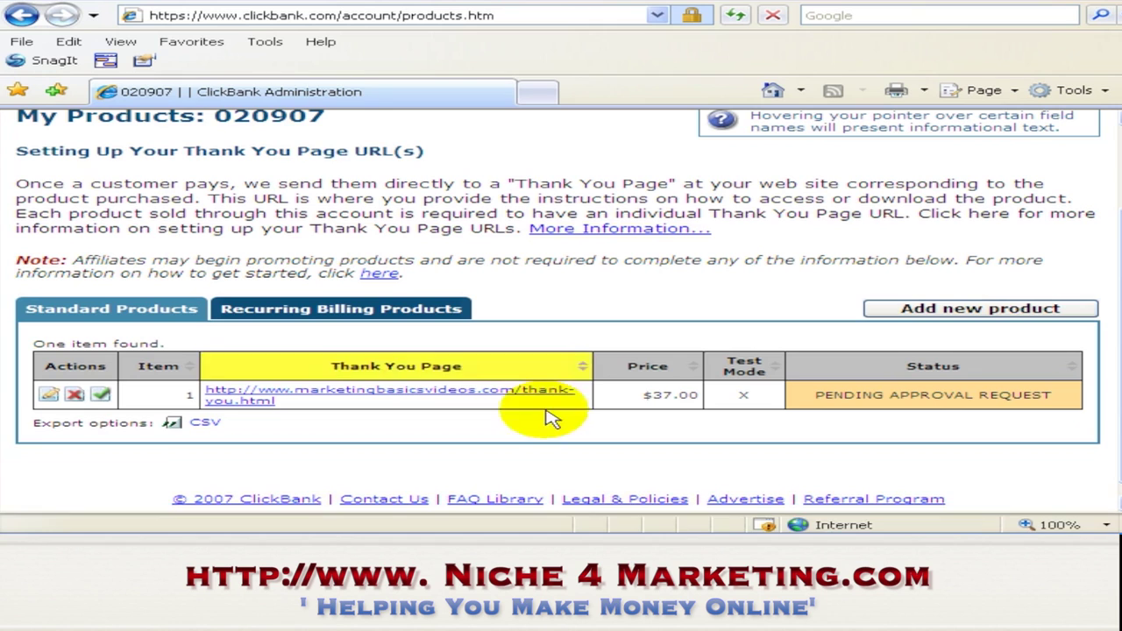
drag(214, 116, 340, 120)
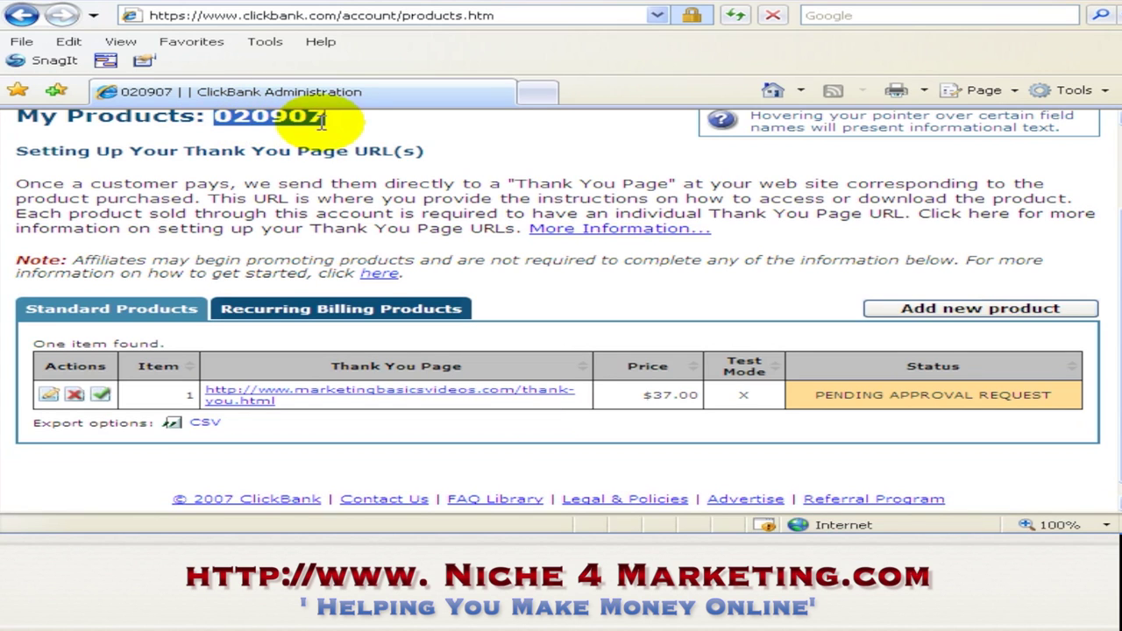
right_click(300, 120)
click(346, 143)
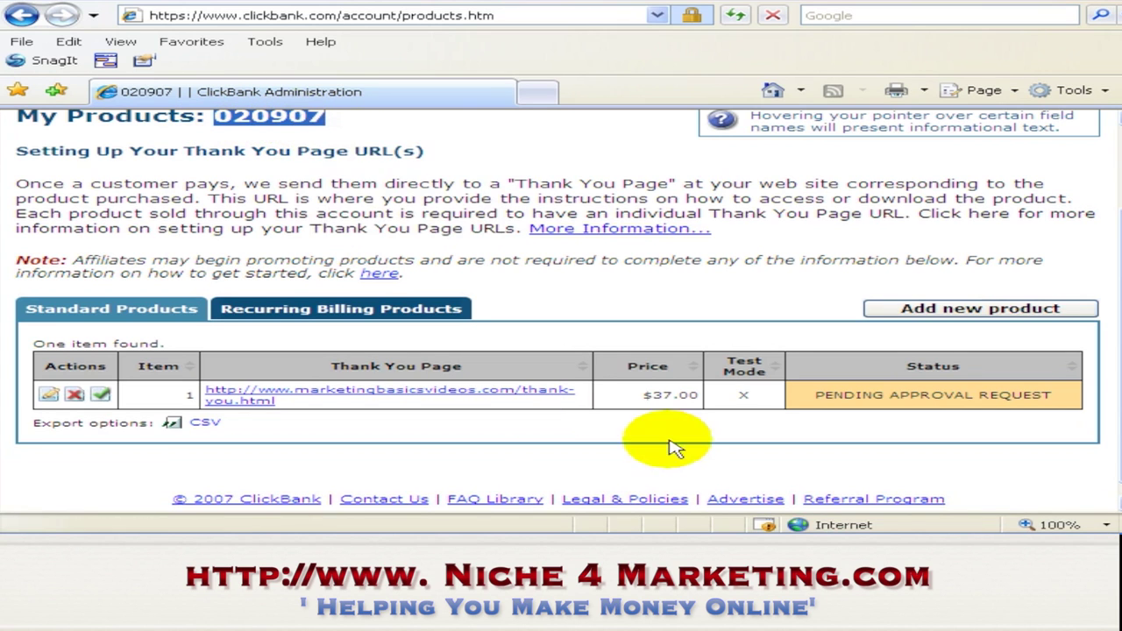
Paste the account ID over the old nickname in the line 627 payment URL
click(683, 523)
double_click(662, 215)
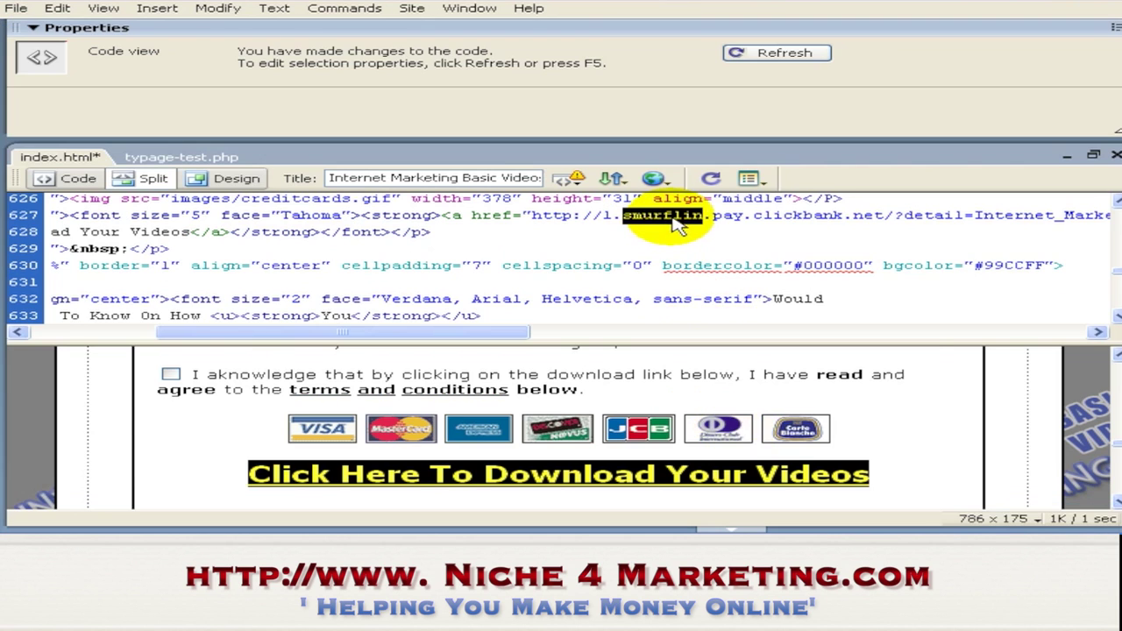
right_click(671, 219)
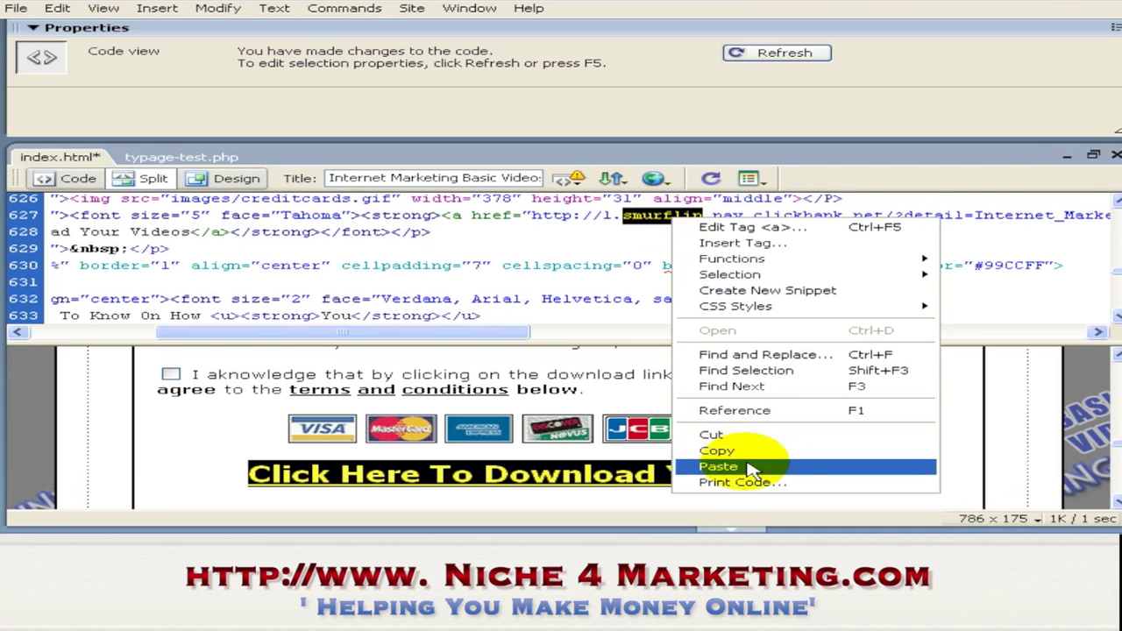
click(721, 466)
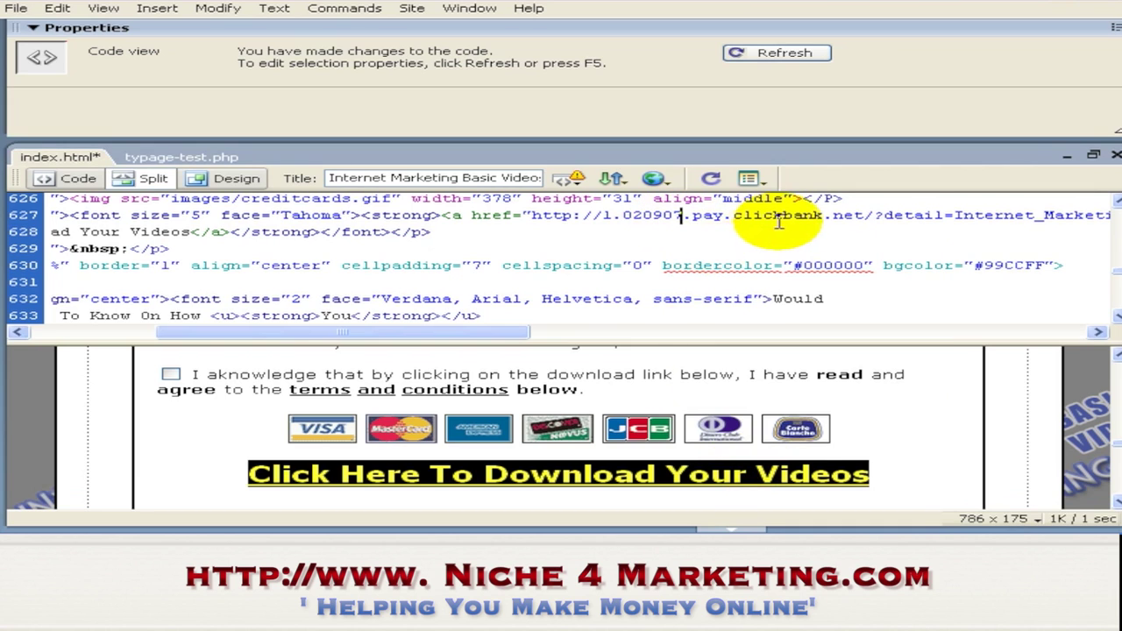
mouse_move(489, 333)
mouse_down()
mouse_move(584, 333)
mouse_move(501, 333)
mouse_up()
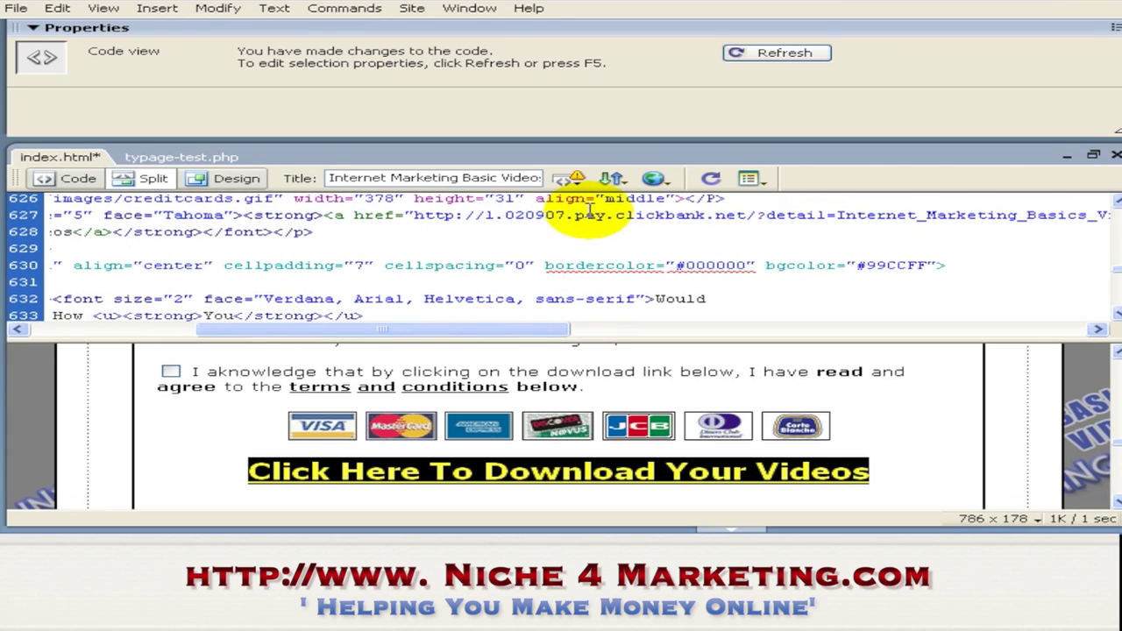
Save index.html and refresh the Design view
key(ctrl+s)
mouse_move(676, 526)
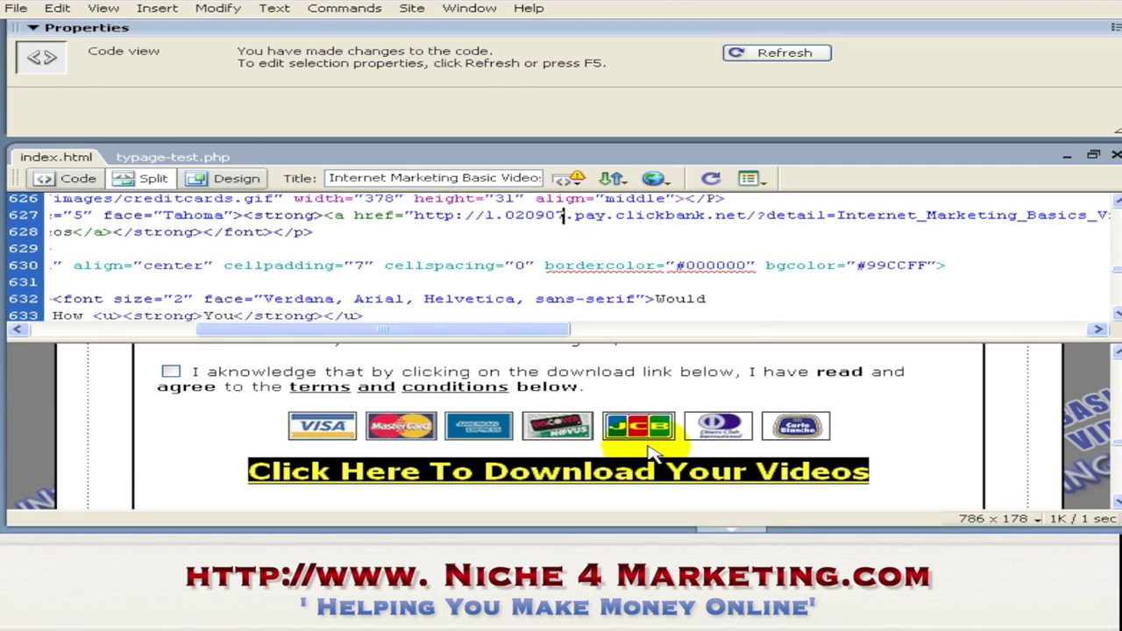
click(706, 372)
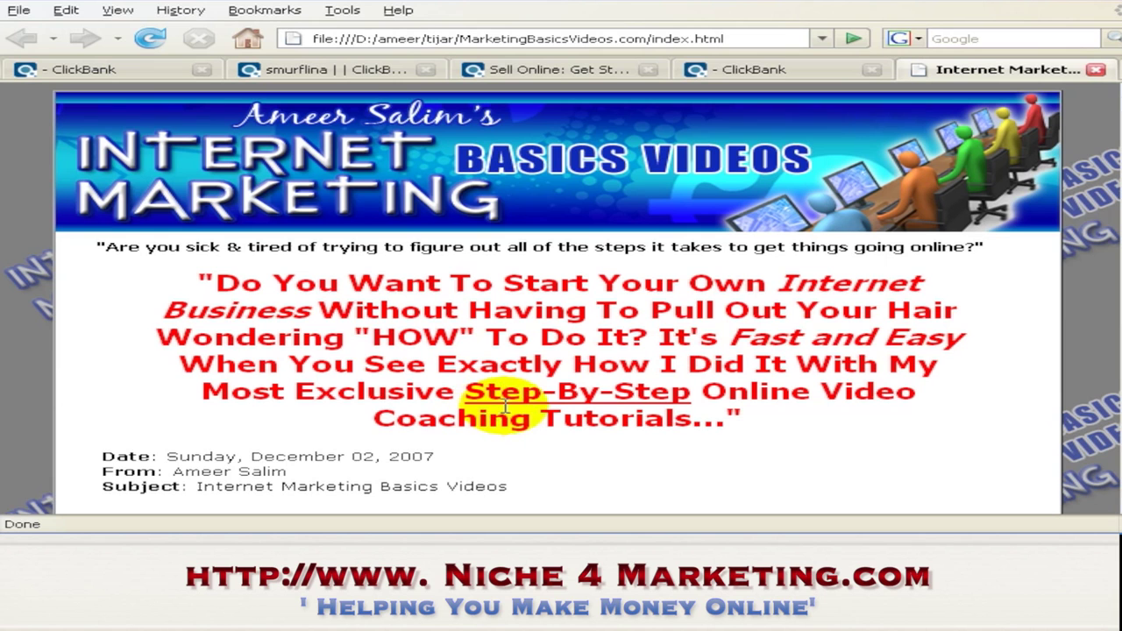
On the local sales page, follow 'Click Here To Download Your Videos' to ClickBank's $37 payment form
drag(1115, 96, 1117, 354)
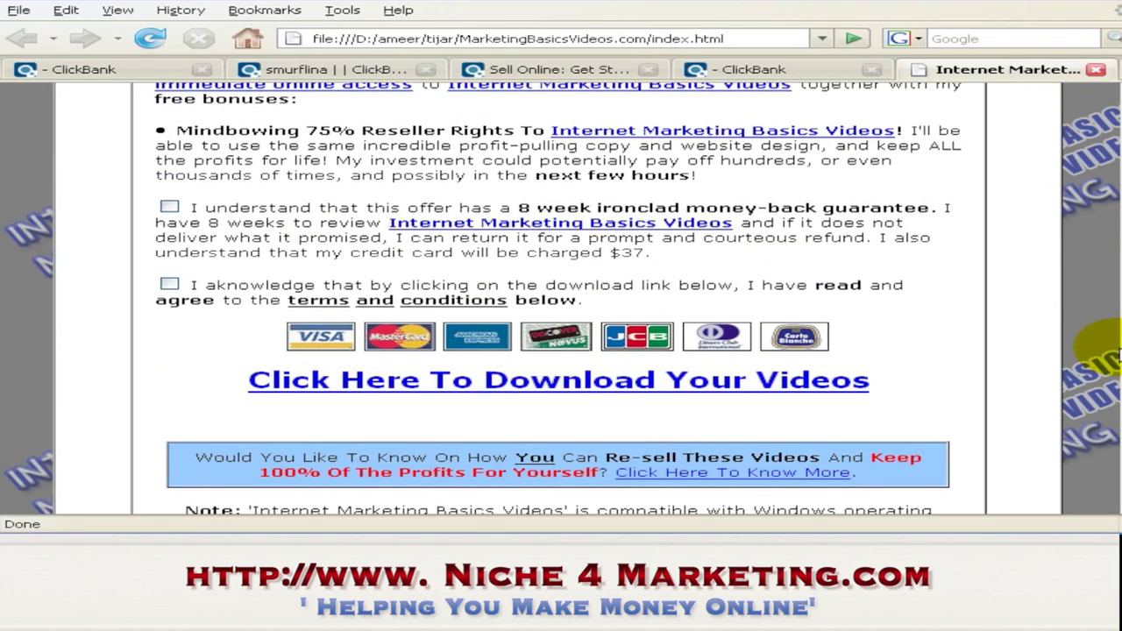
click(631, 385)
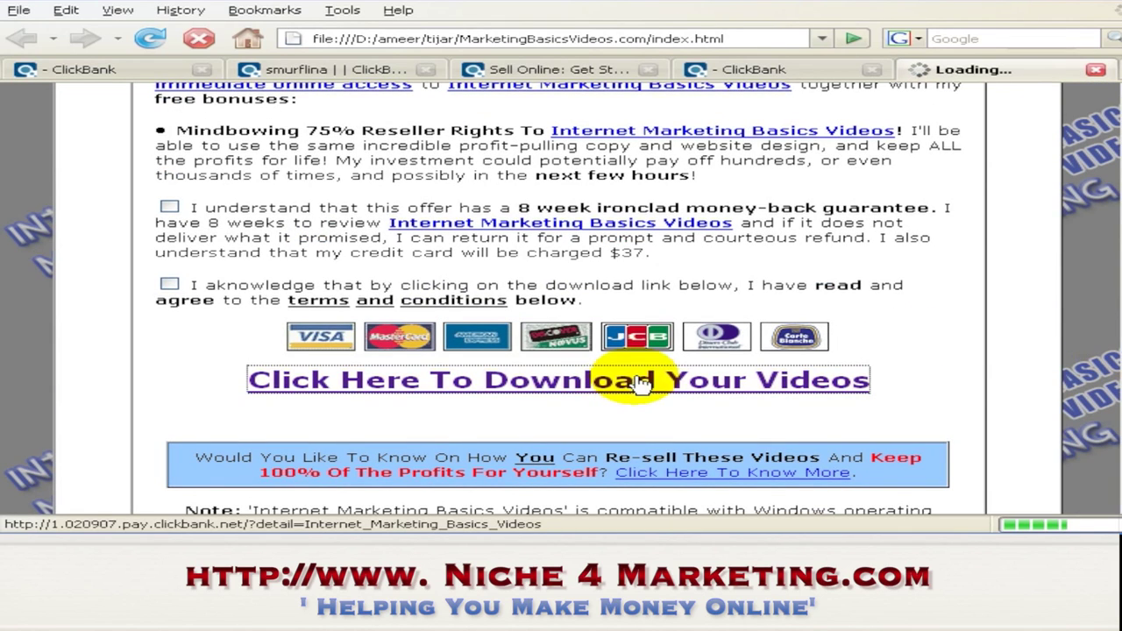
click(624, 521)
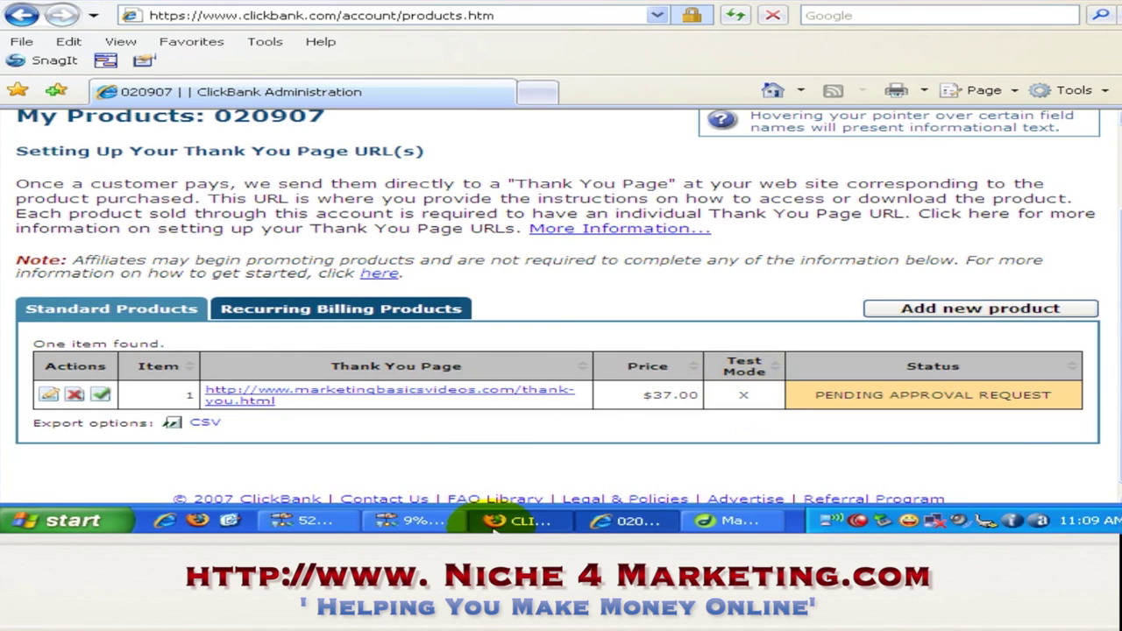
click(524, 522)
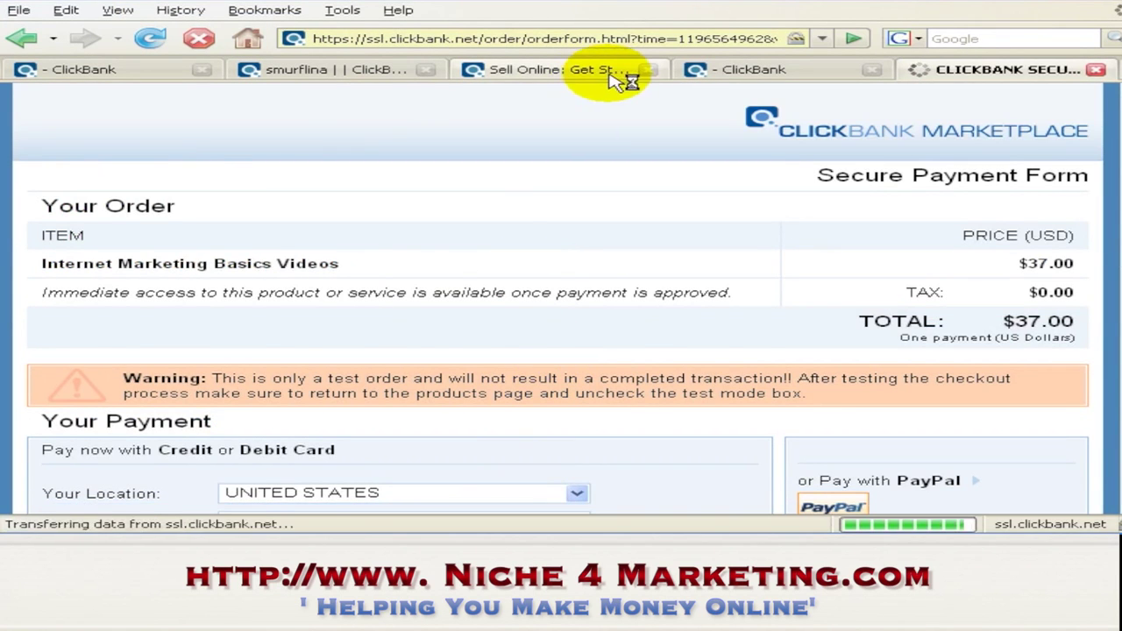
Review the getting-started guide, then return to My Products listing item 1 at $37.00
click(616, 77)
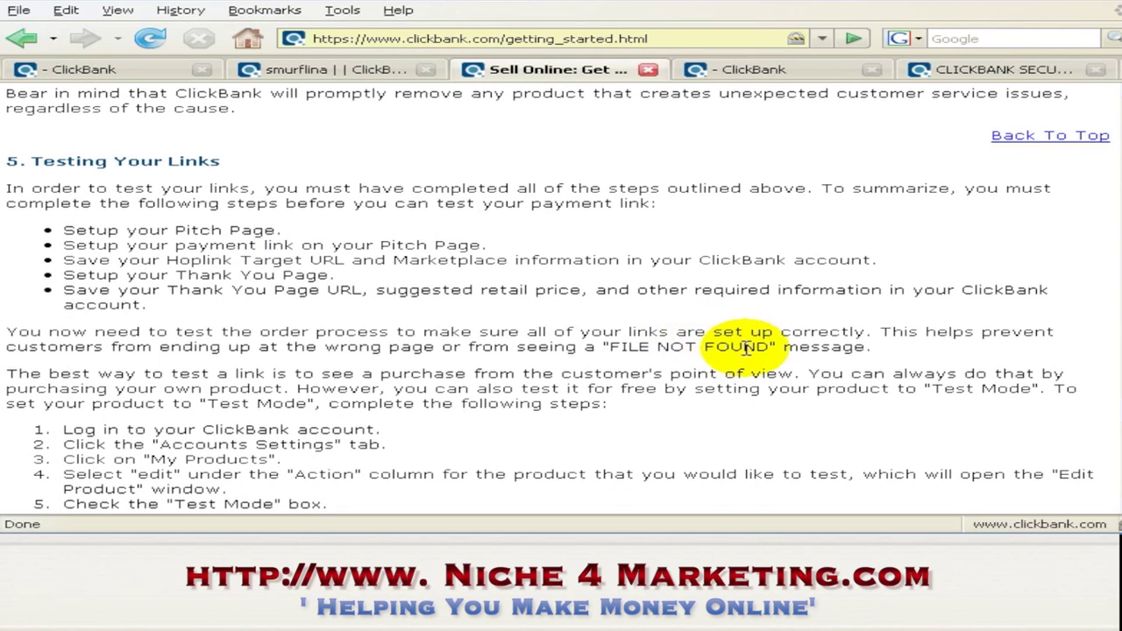
mouse_move(724, 526)
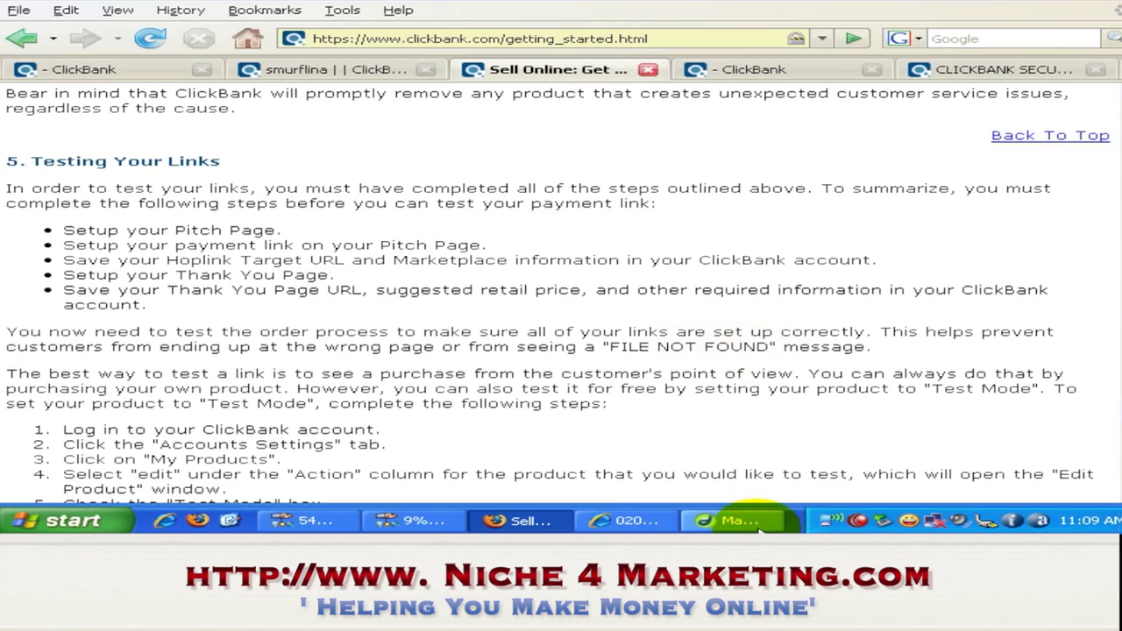
click(627, 520)
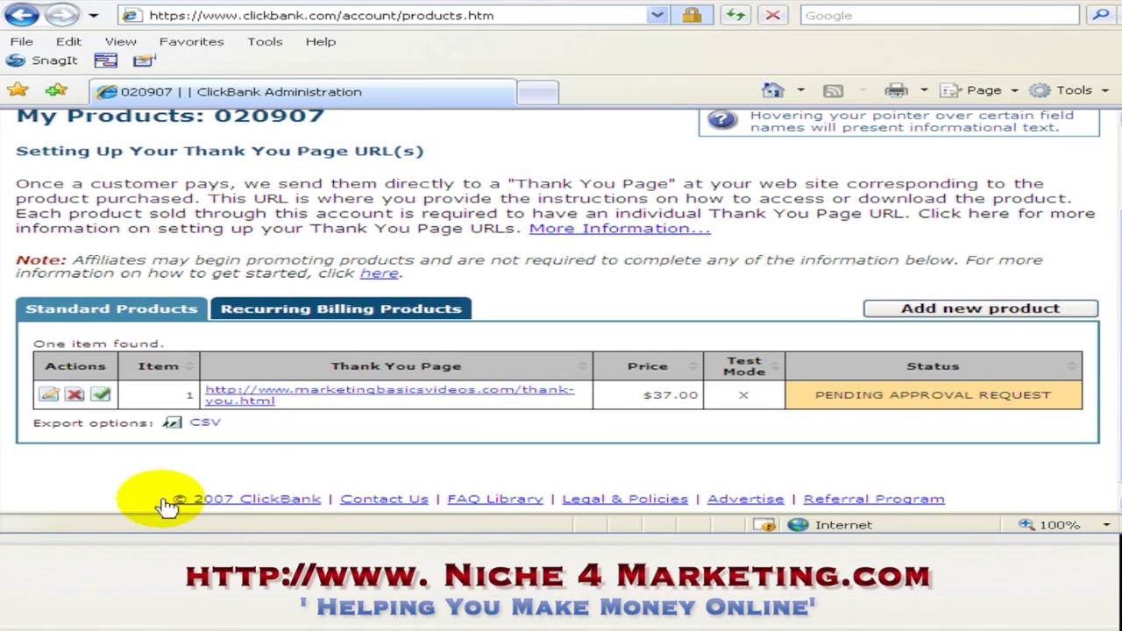
Launch SmartFTP Client from Start > Programs to connect to marketingbasicsvideos.com
click(48, 522)
mouse_move(156, 360)
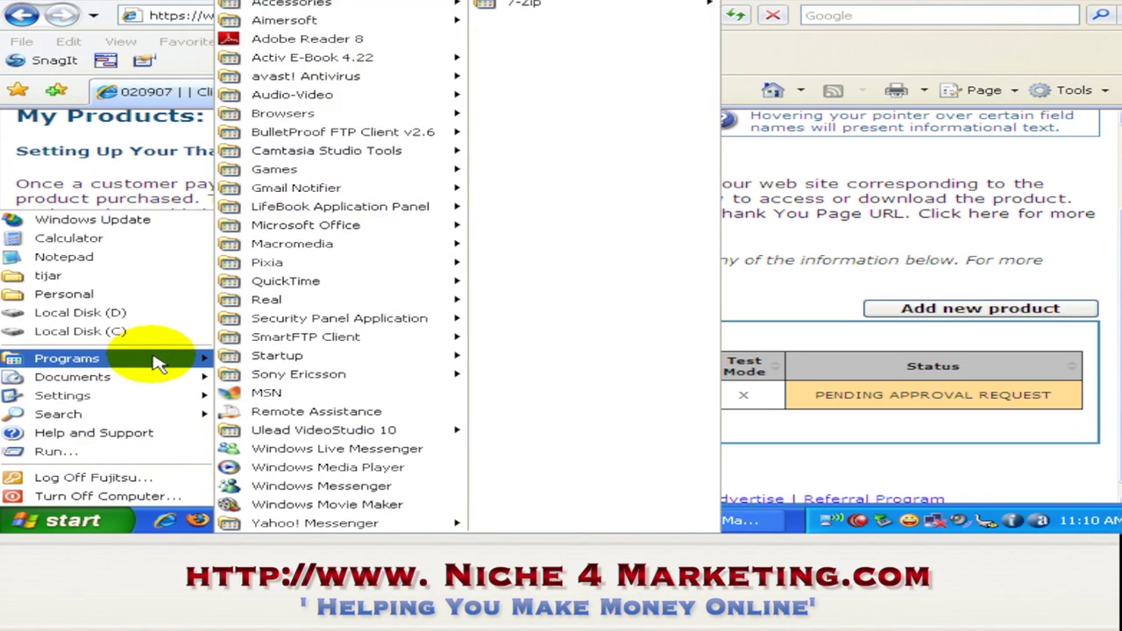
mouse_move(347, 280)
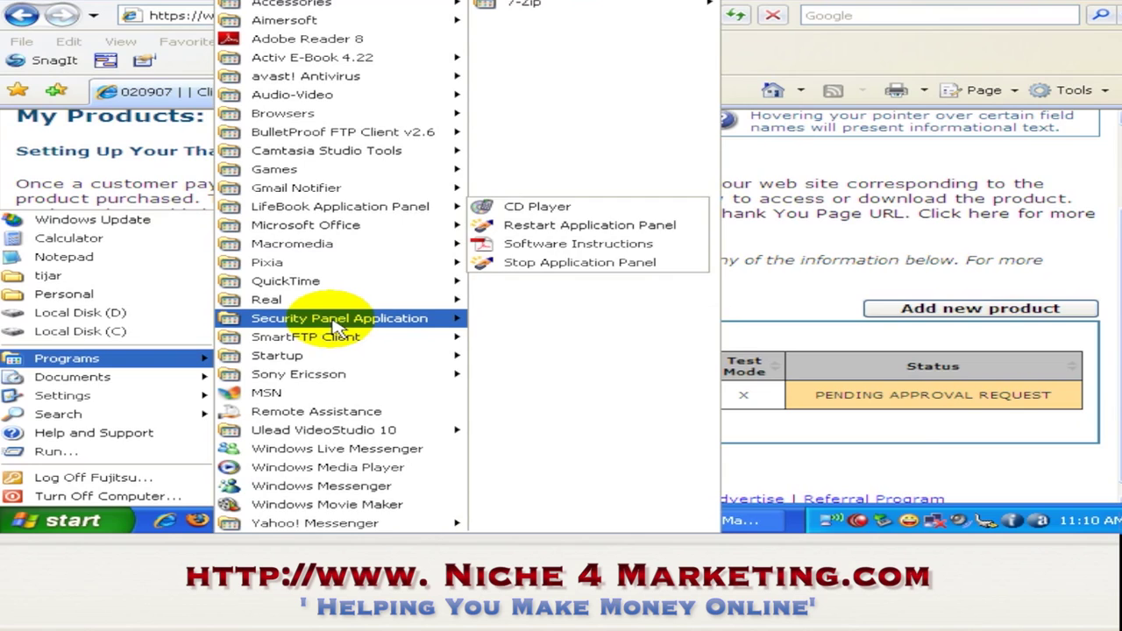
click(306, 336)
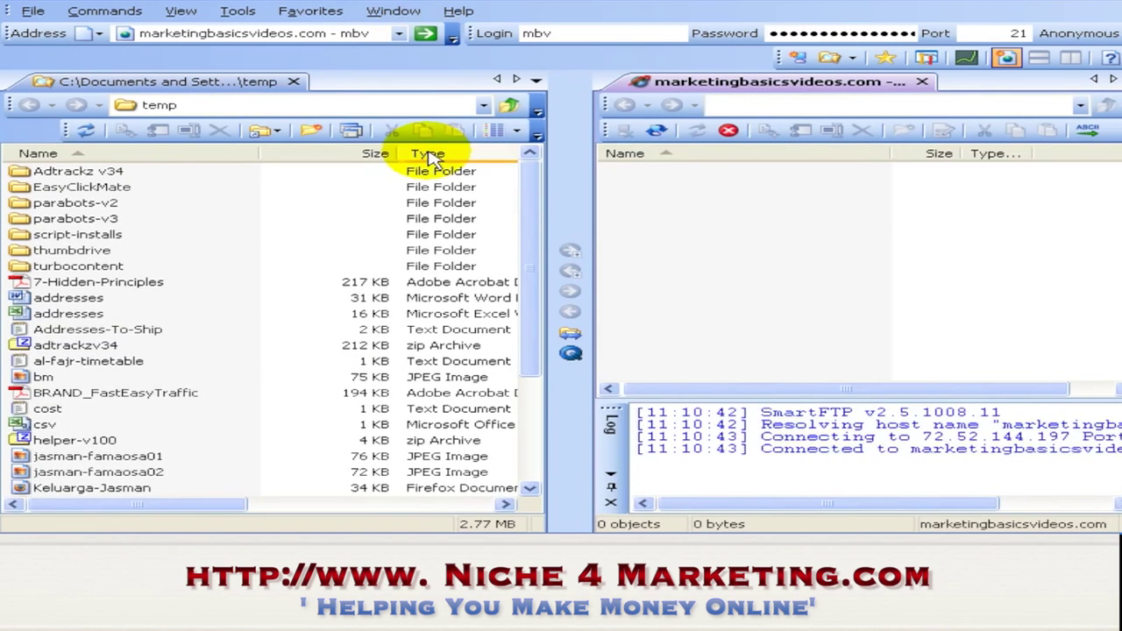
Switch SmartFTP's local pane to the Desktop folder
click(488, 110)
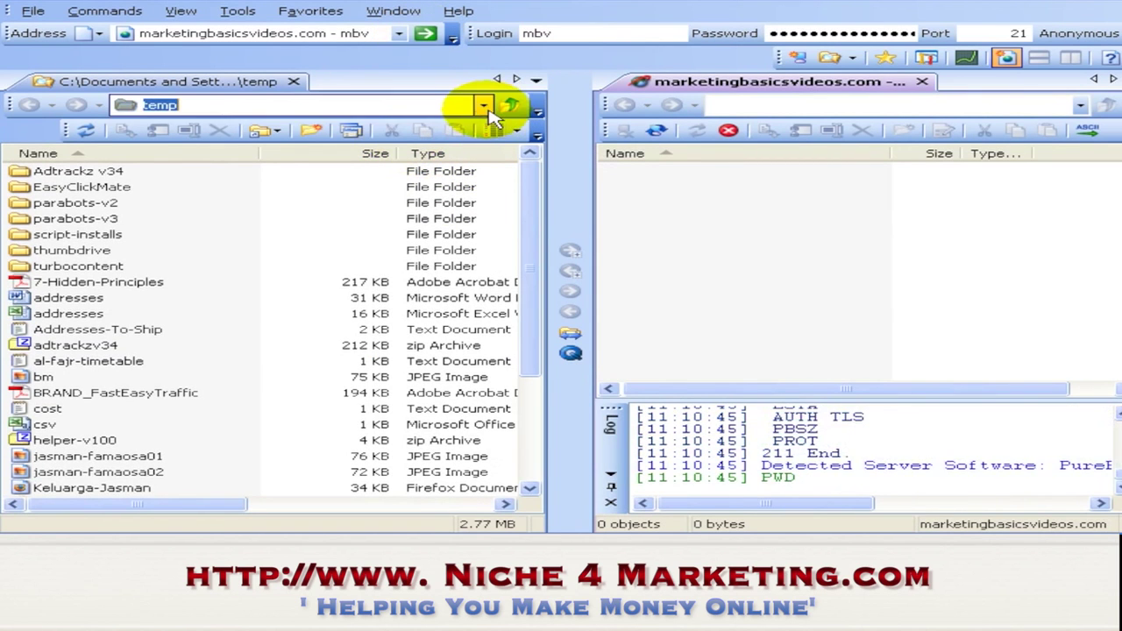
click(483, 106)
click(413, 123)
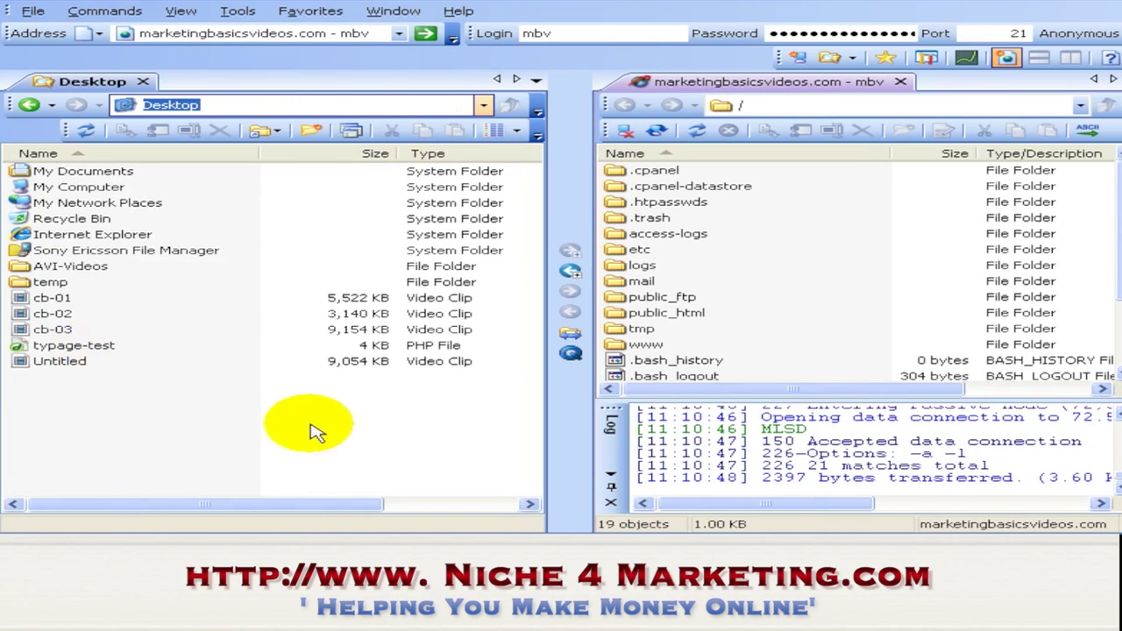
Go back via Firefox's ClickBank tab to the IE My Products page with the pending $37.00 product
click(477, 521)
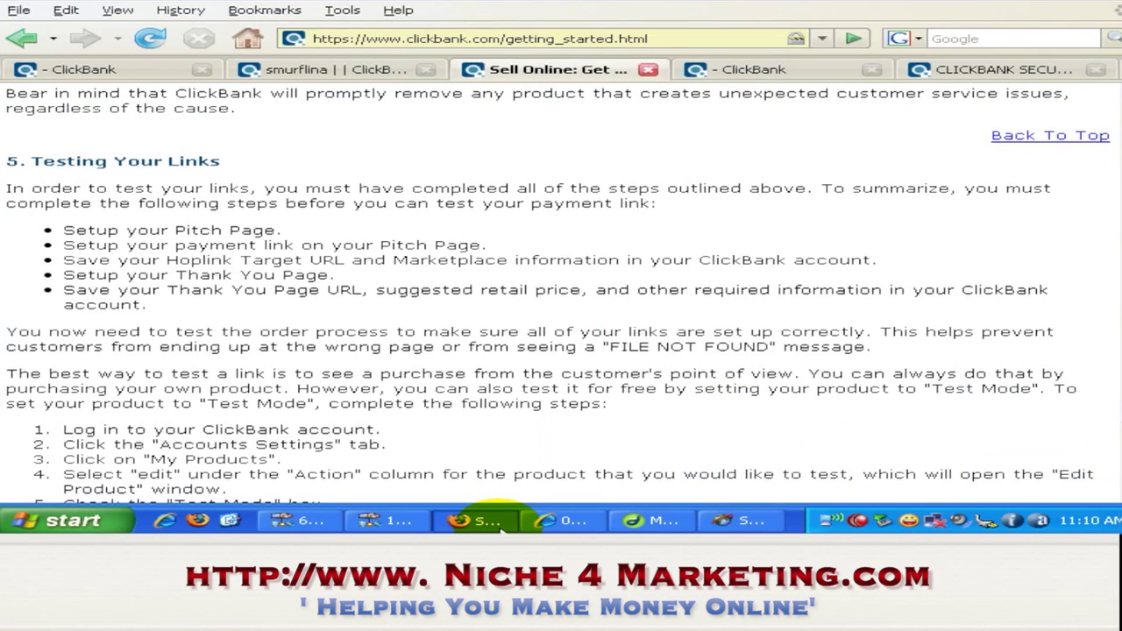
click(774, 69)
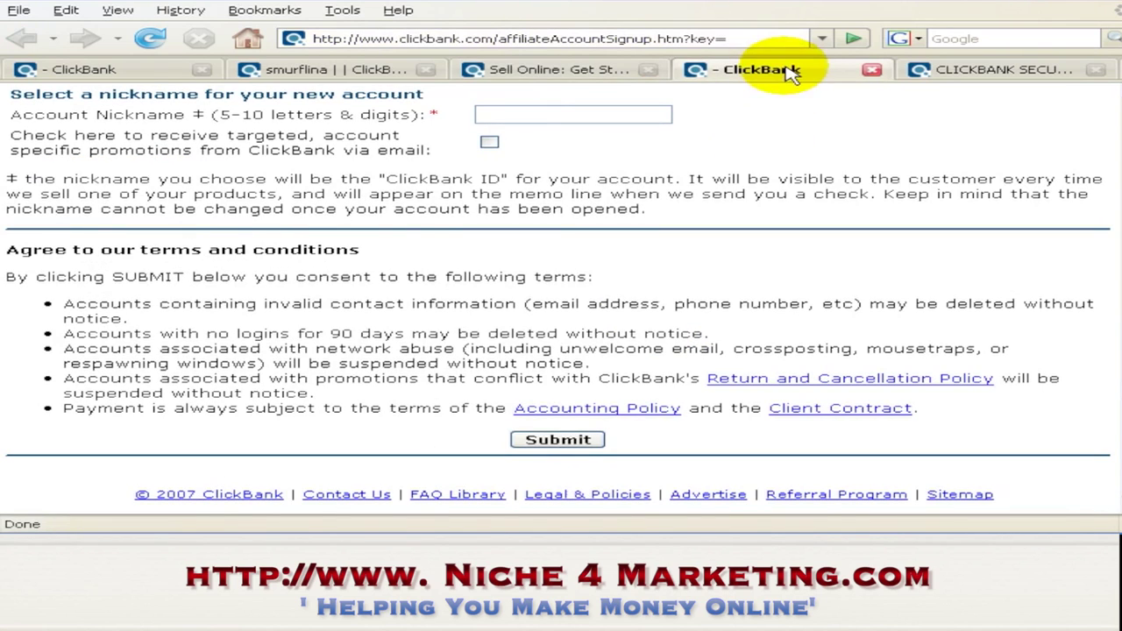
click(613, 522)
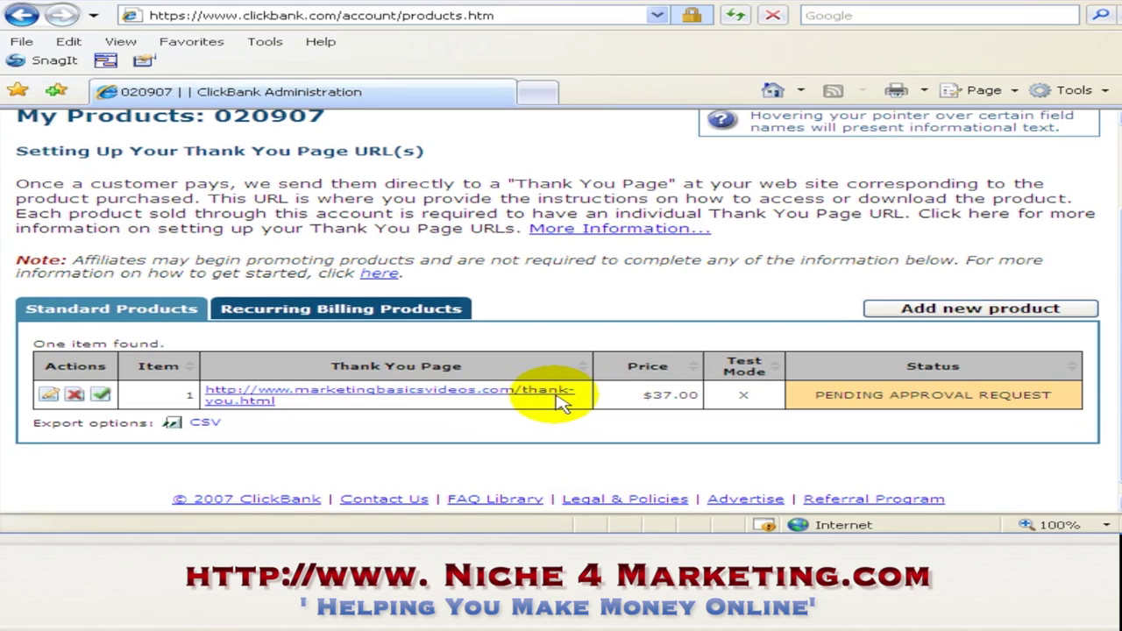
Save a copy of the typage-test.php page to the Desktop as thank-you.html
mouse_move(517, 524)
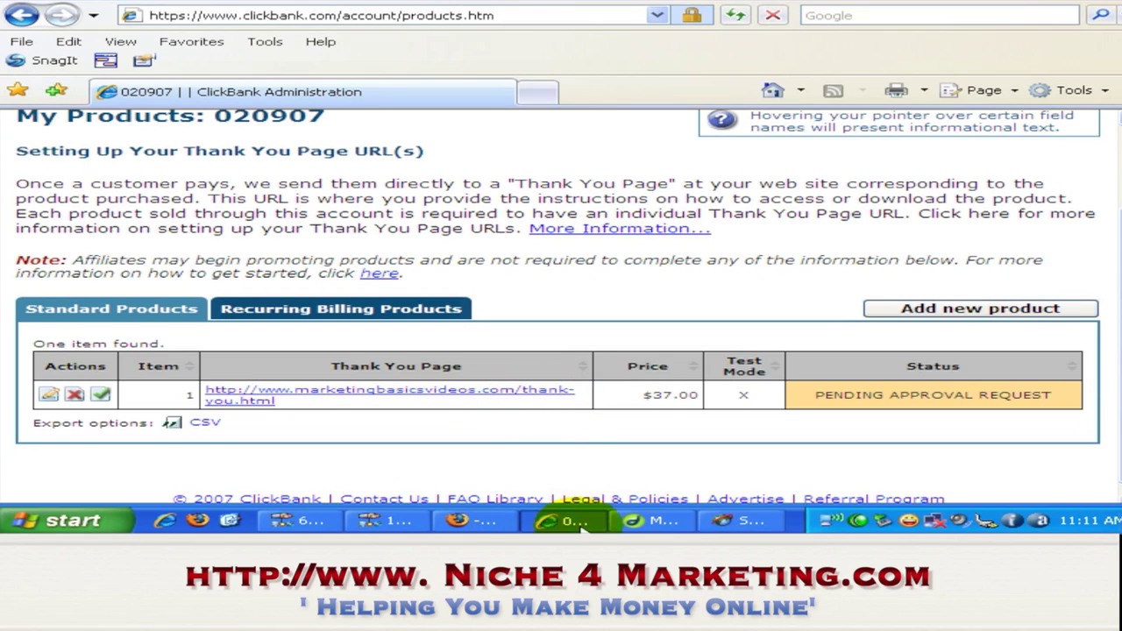
click(653, 521)
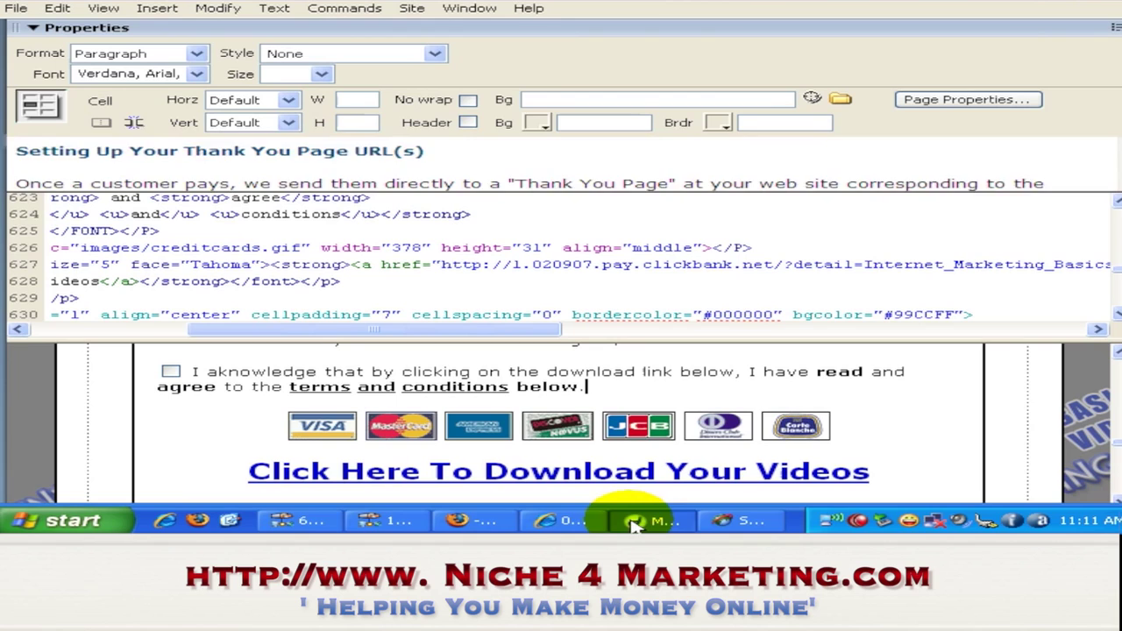
click(180, 158)
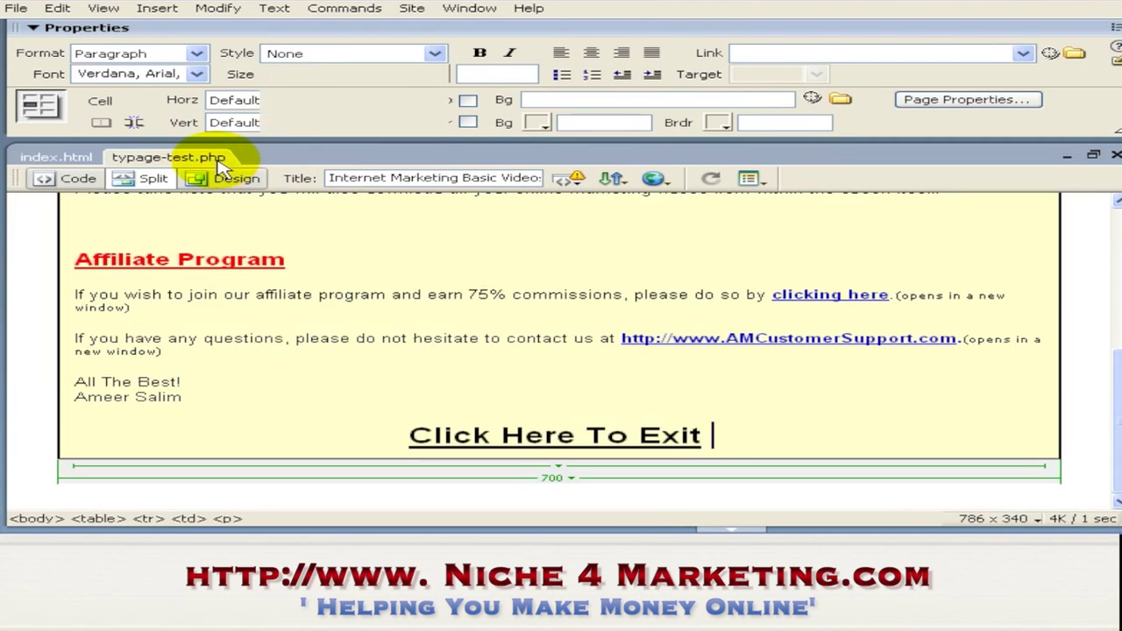
click(17, 7)
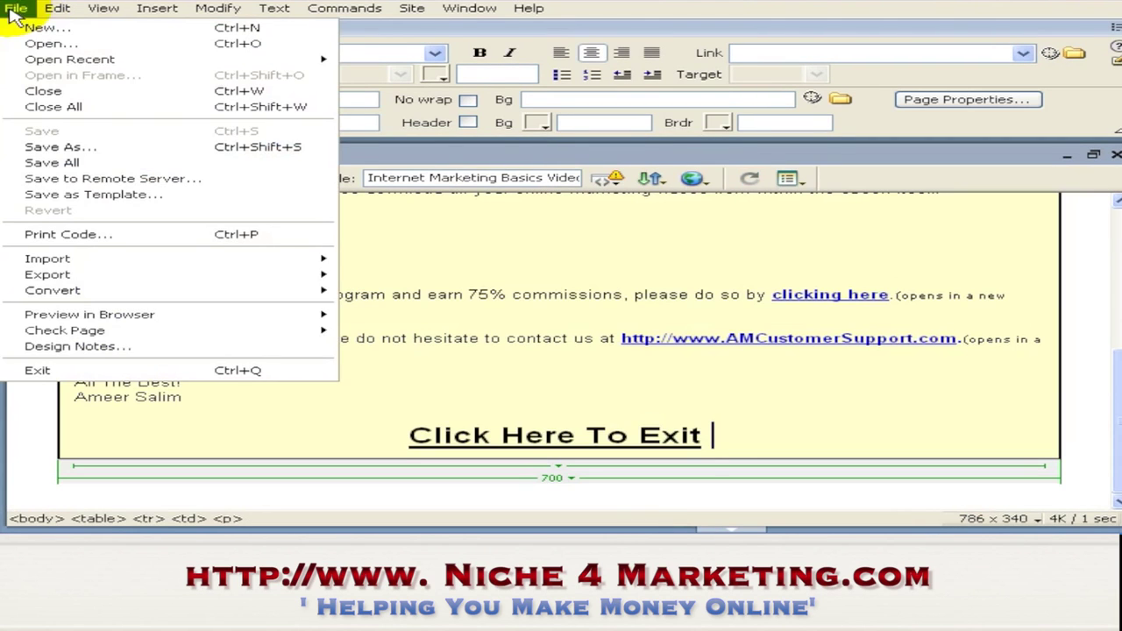
click(104, 147)
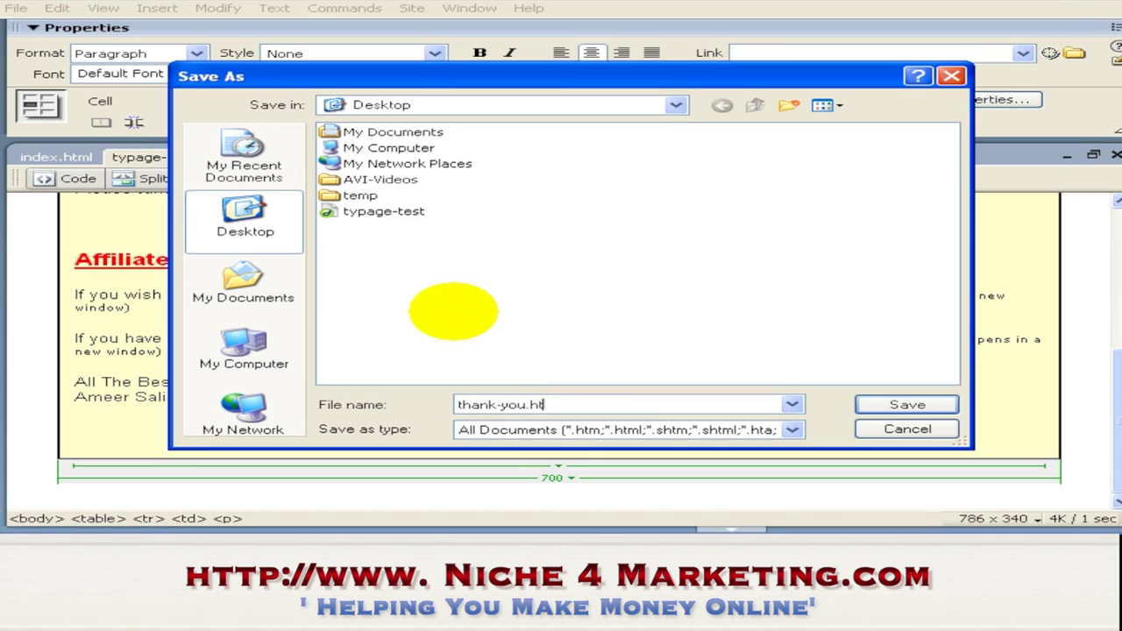
click(874, 404)
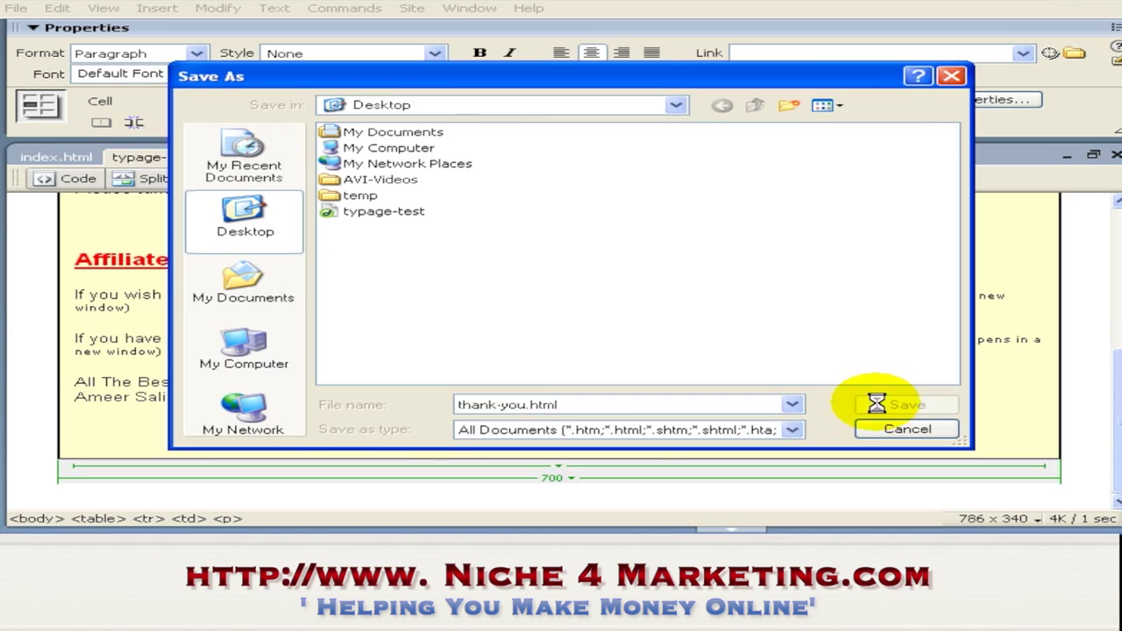
click(745, 522)
Upload thank-you.html from the local Desktop into the server's public_html folder
double_click(141, 263)
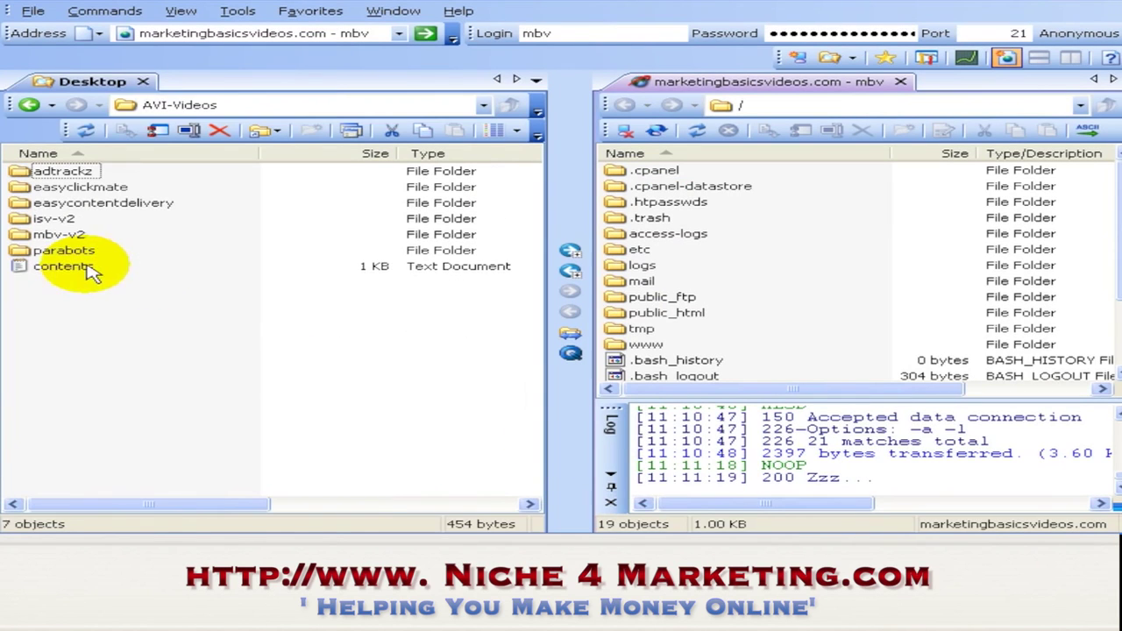
click(511, 104)
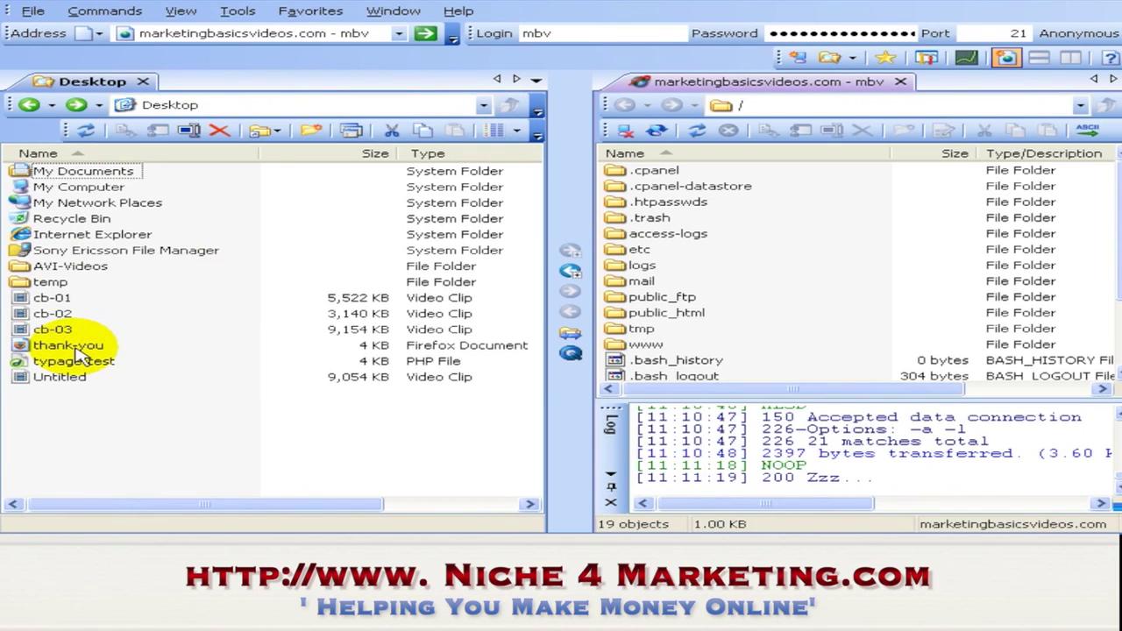
double_click(670, 312)
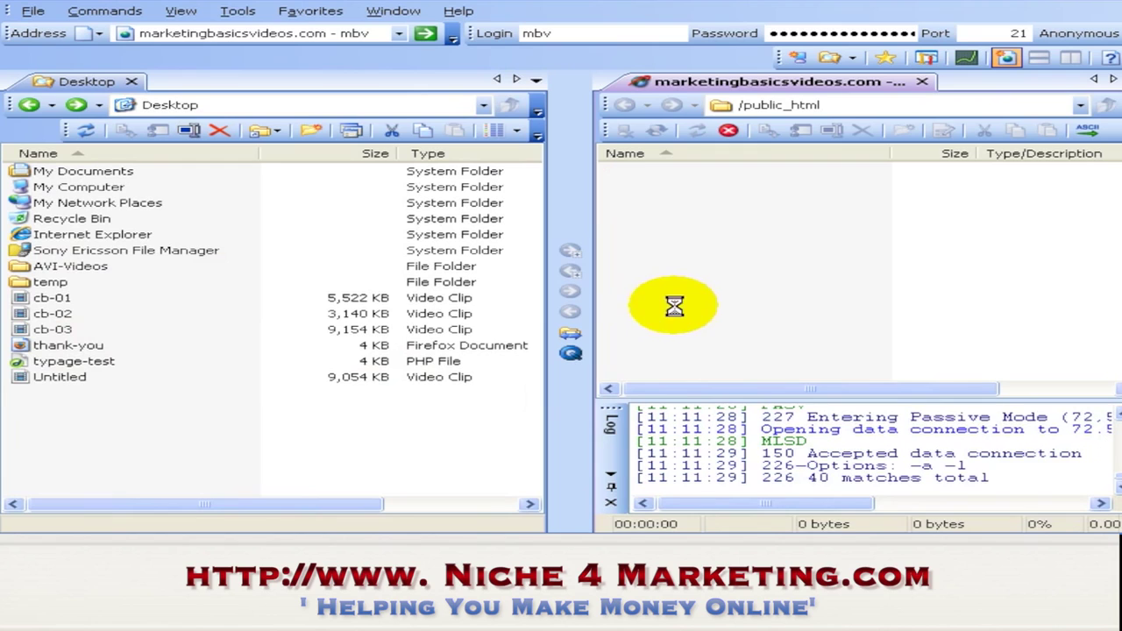
click(75, 347)
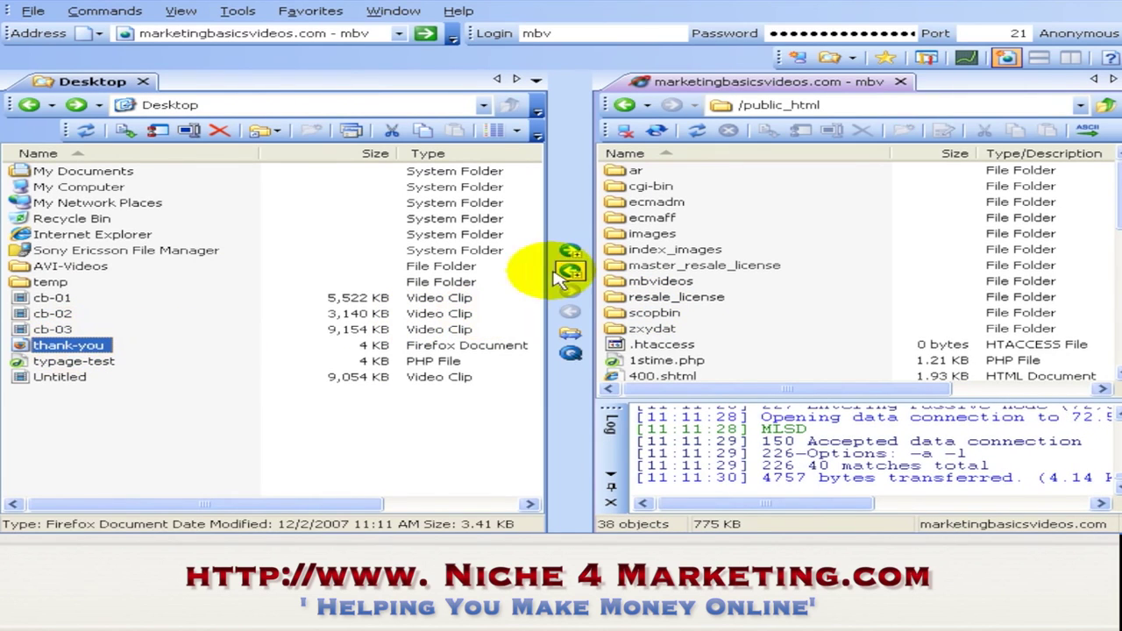
click(571, 252)
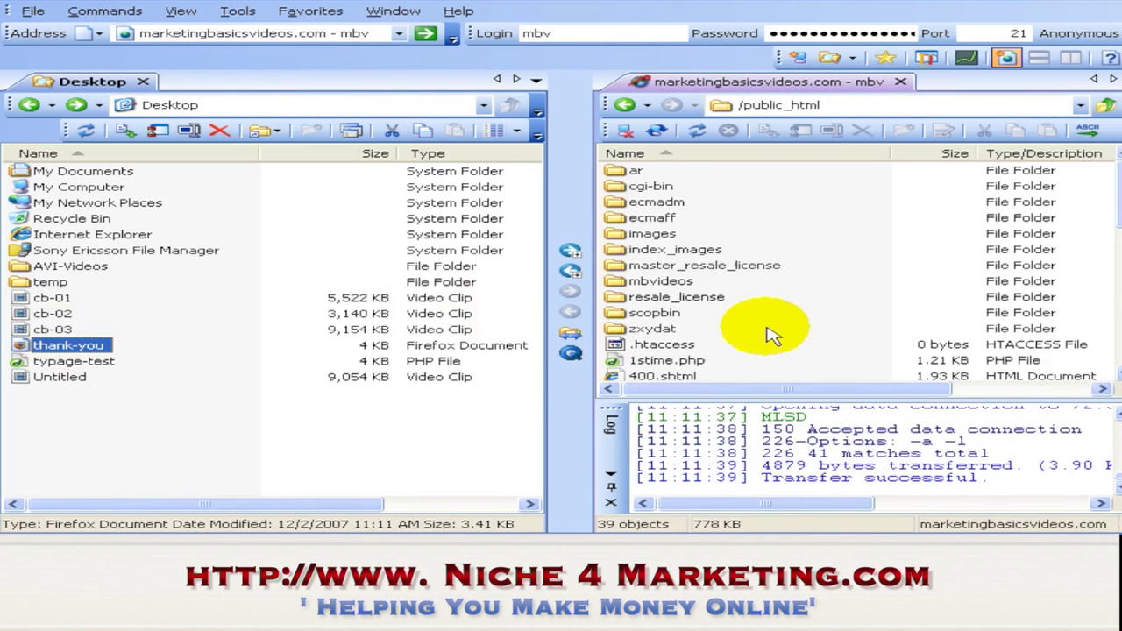
click(582, 523)
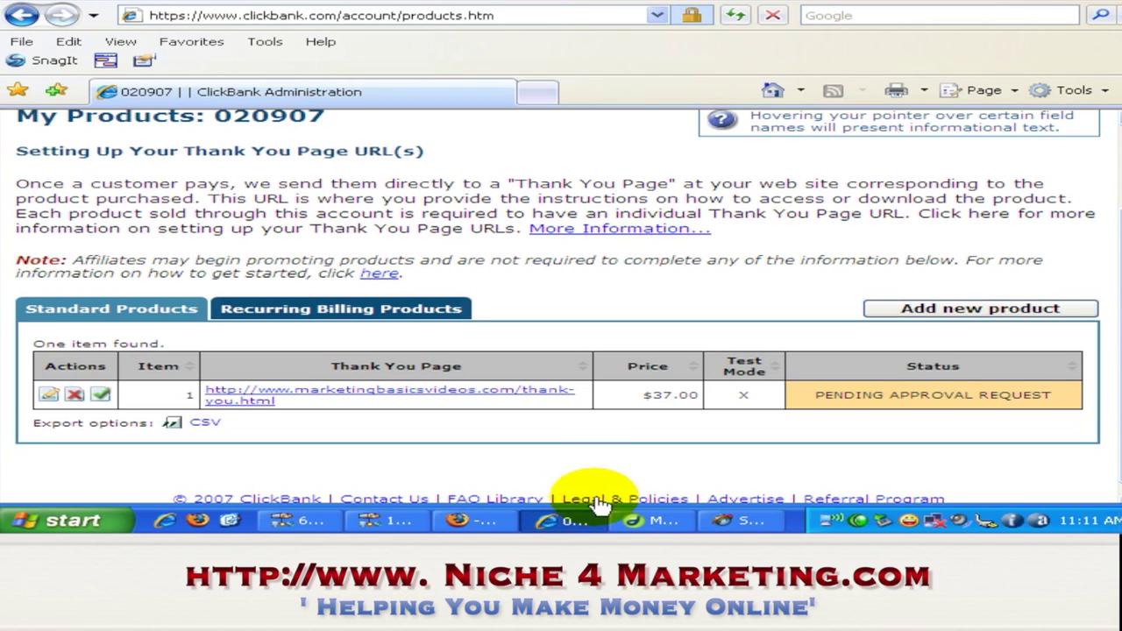
Choose Singapore as the location on the $37.00 ClickBank payment form and submit it
click(482, 522)
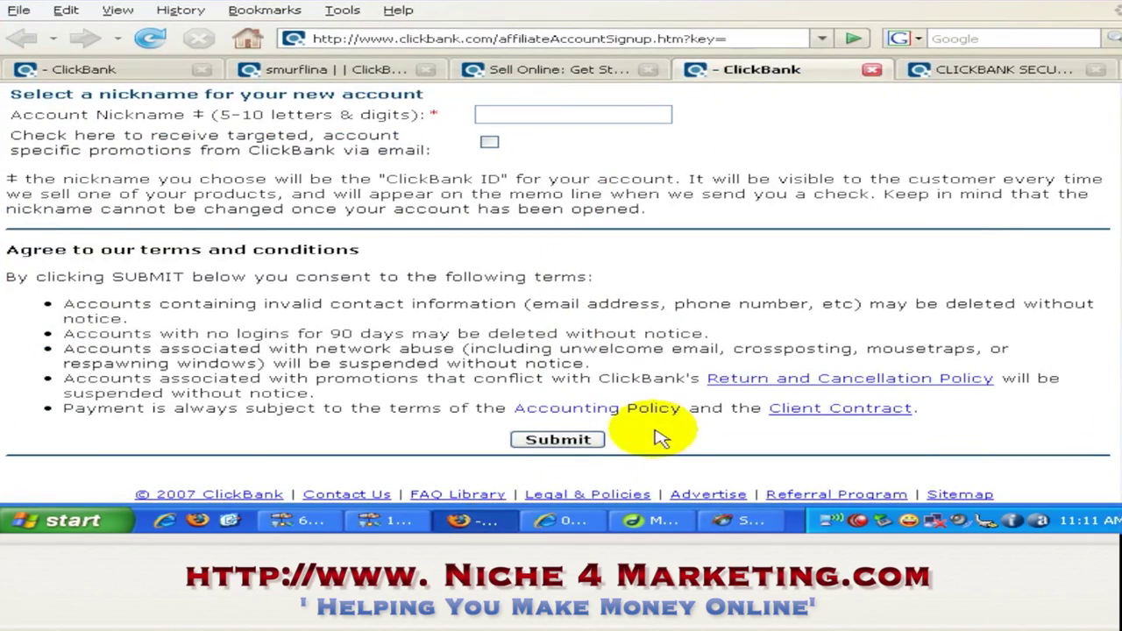
click(955, 69)
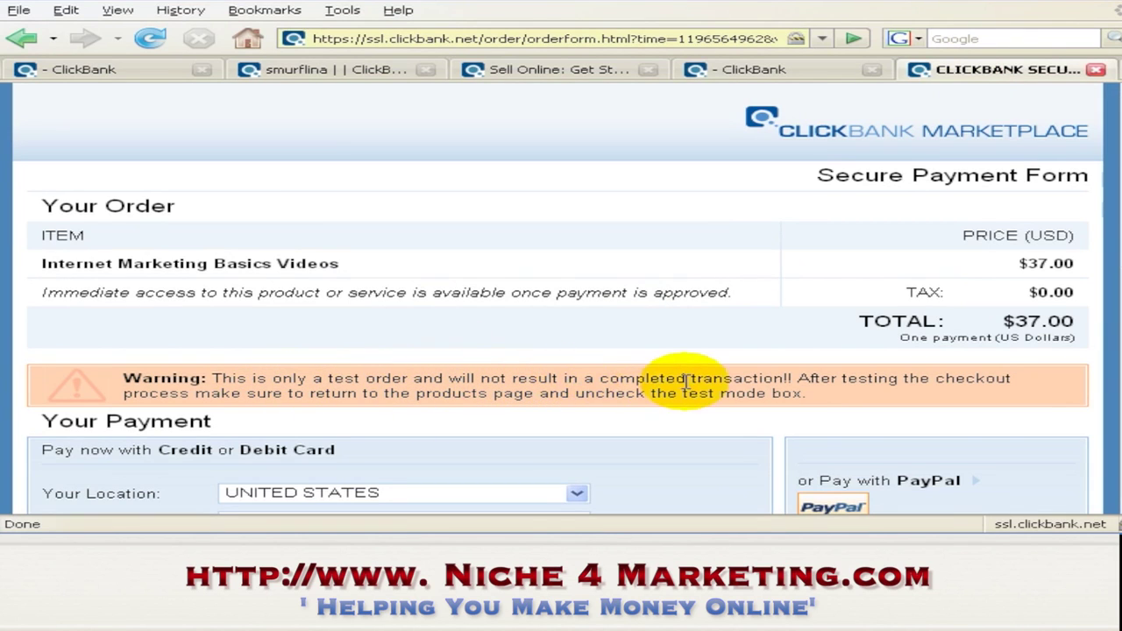
scroll(676, 313, down, 3)
scroll(676, 304, down, 3)
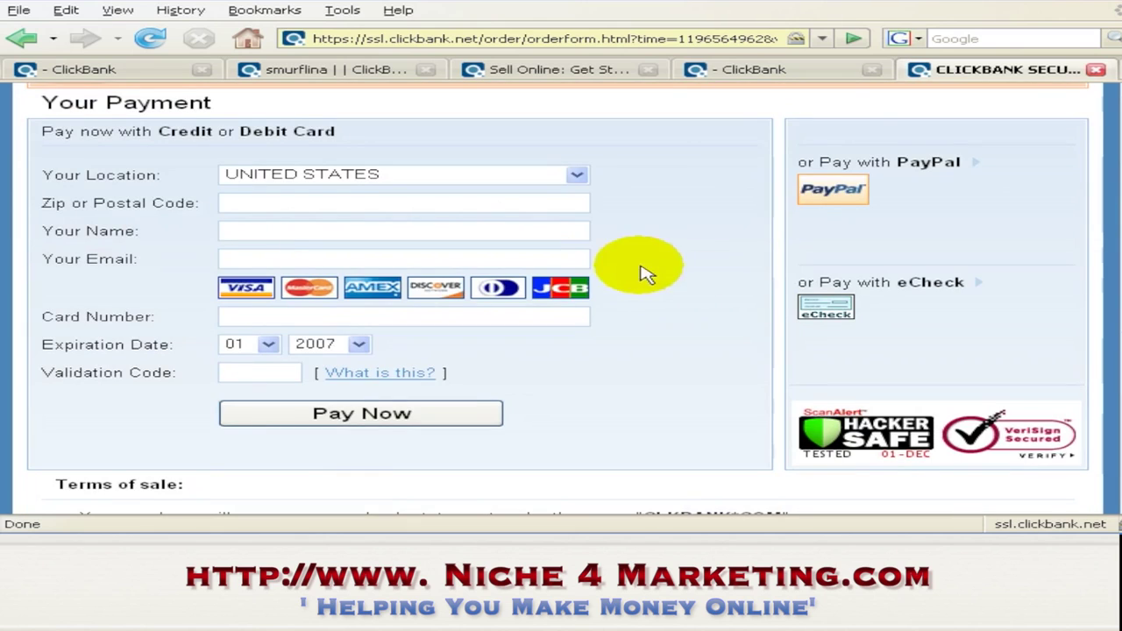
click(525, 180)
click(533, 181)
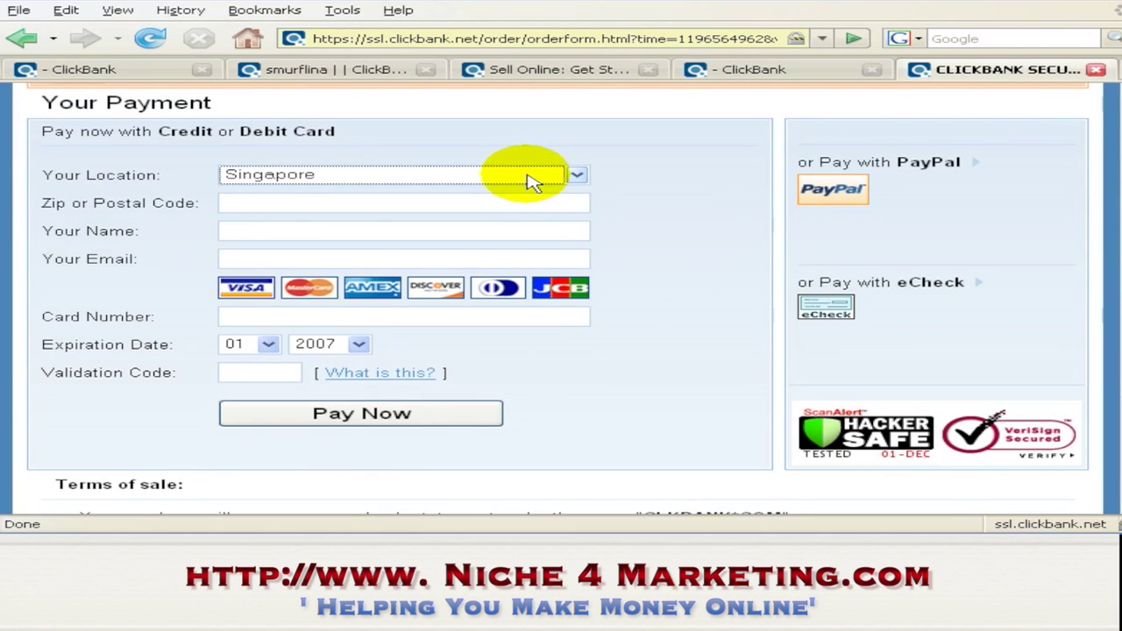
click(522, 175)
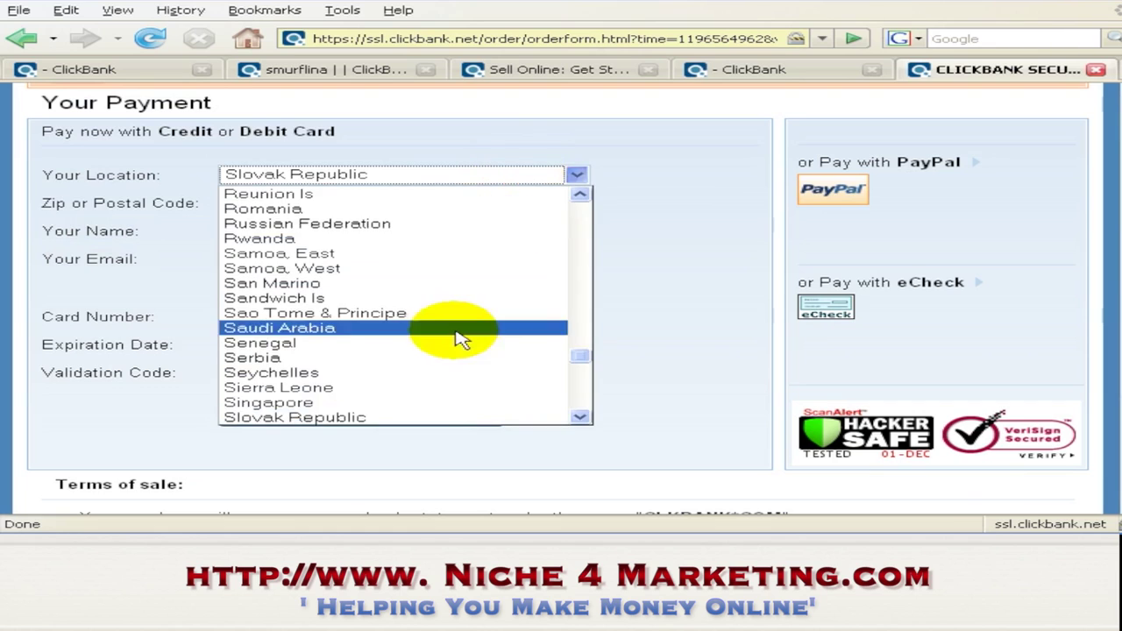
click(441, 403)
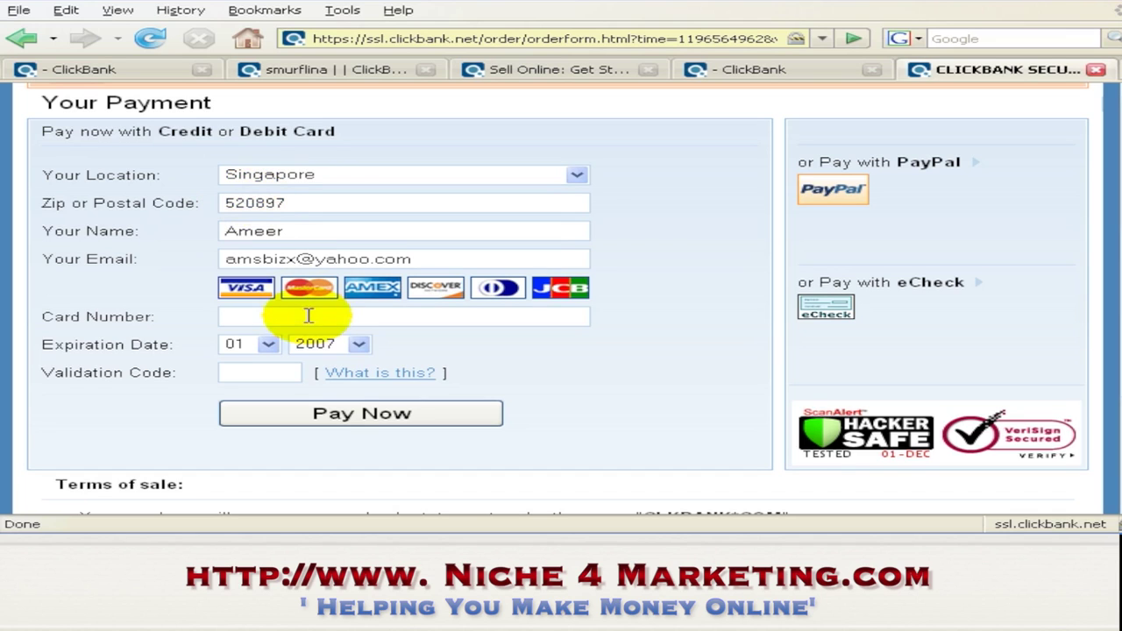
click(396, 421)
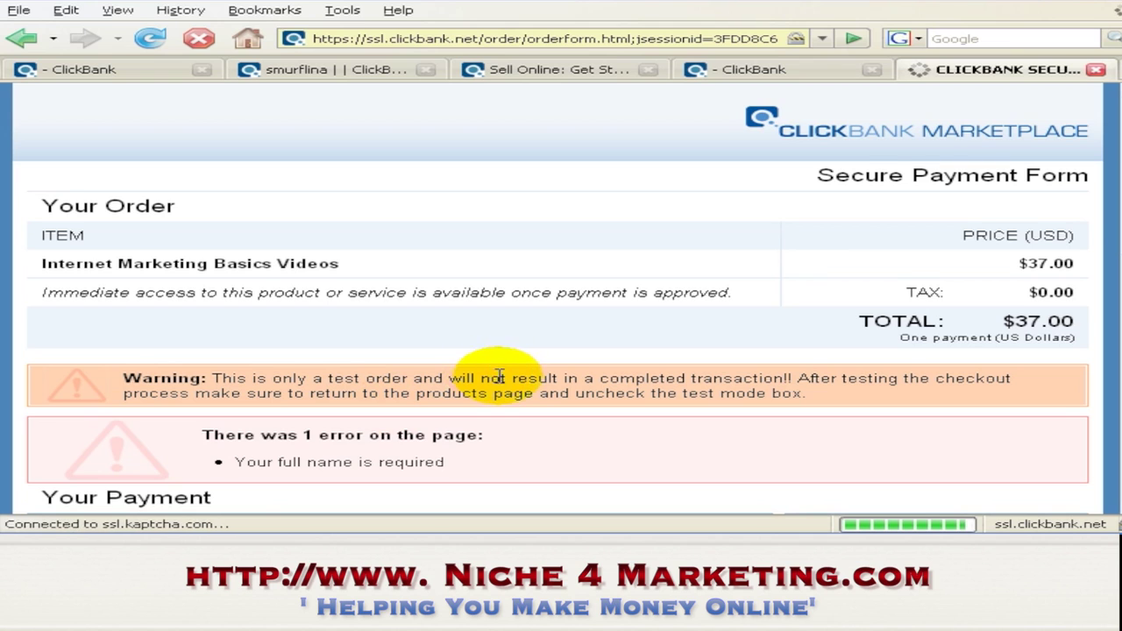
Add the buyer's surname to the Your Name field and resubmit the payment
scroll(498, 376, down, 4)
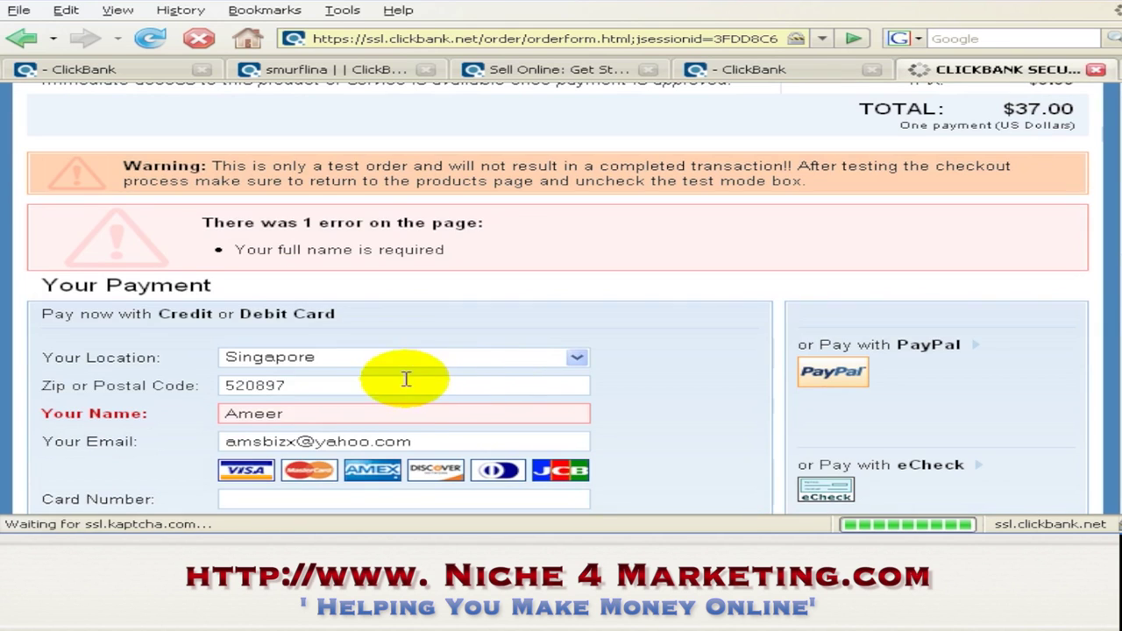
click(343, 417)
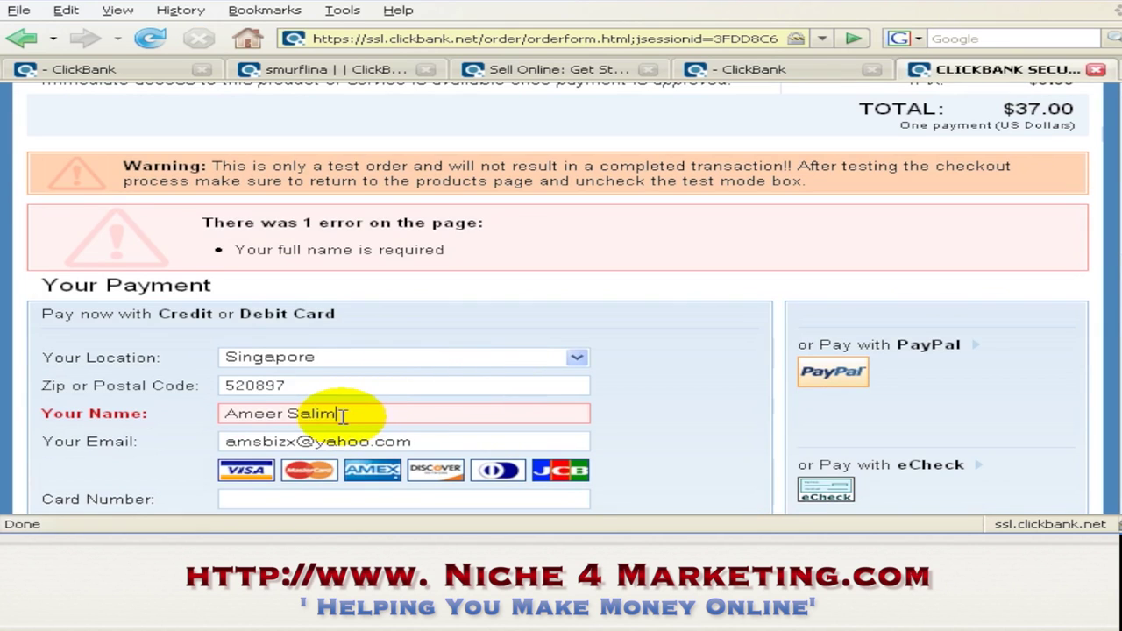
scroll(362, 418, down, 3)
click(401, 438)
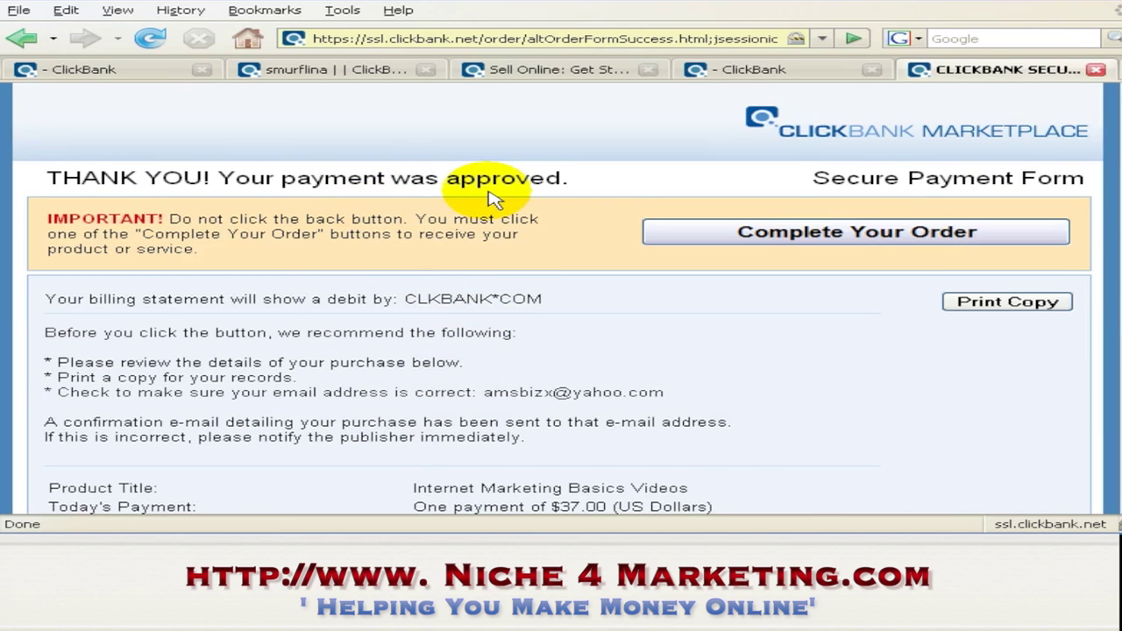
Review the approval page, then Complete Your Order to land on 'Thank You For Your Purchase'
scroll(493, 199, down, 1)
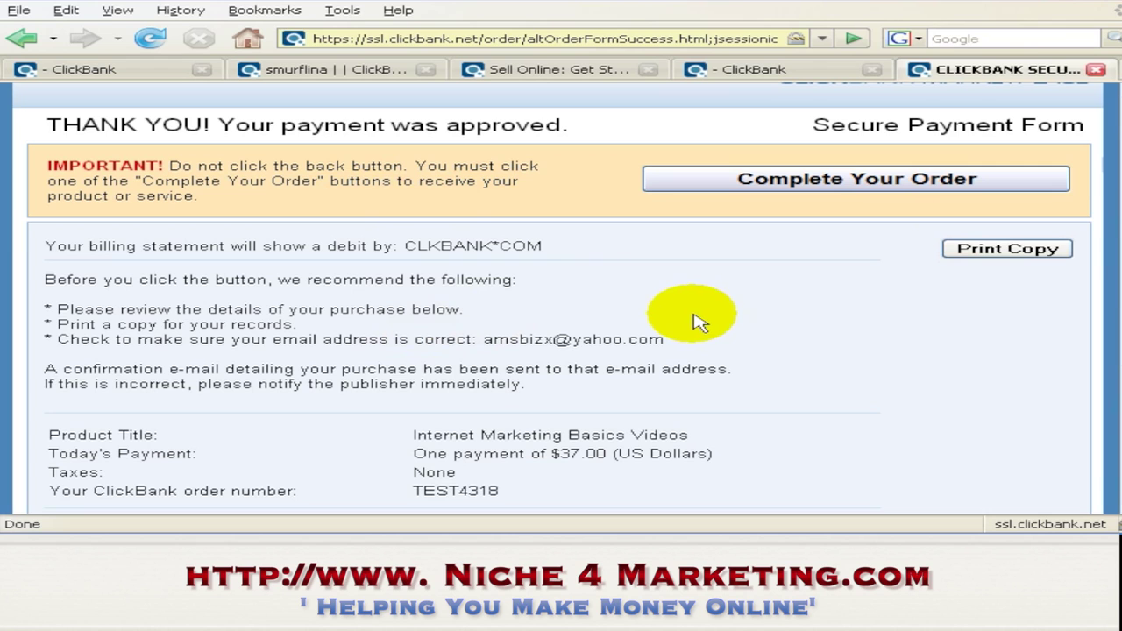
scroll(684, 319, down, 1)
scroll(681, 320, down, 1)
scroll(680, 316, up, 1)
scroll(682, 319, up, 1)
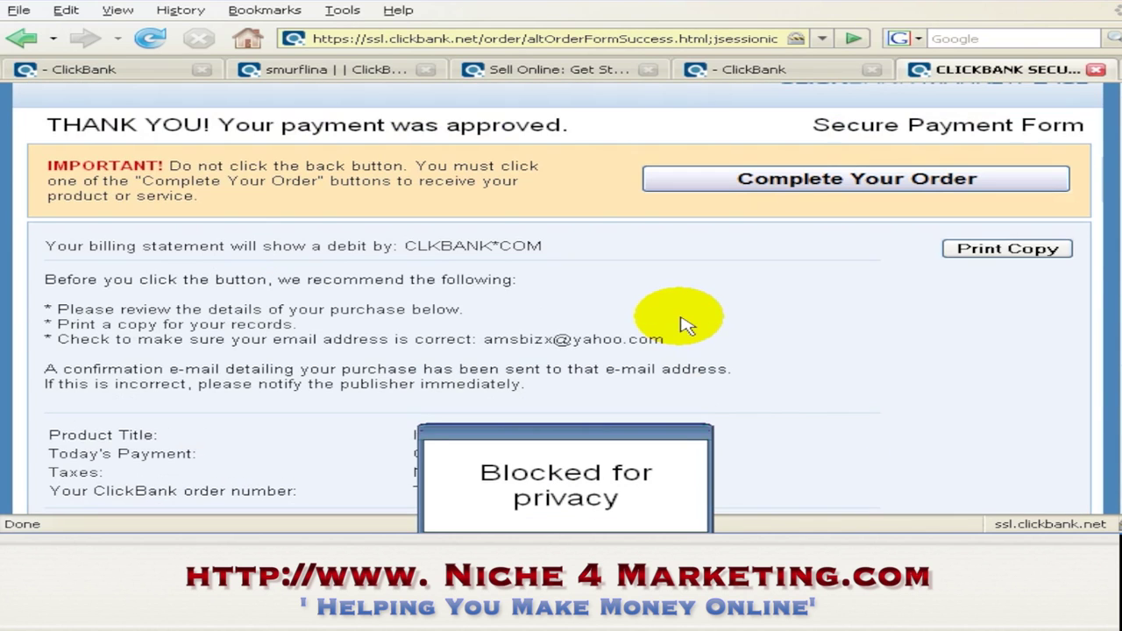
click(795, 186)
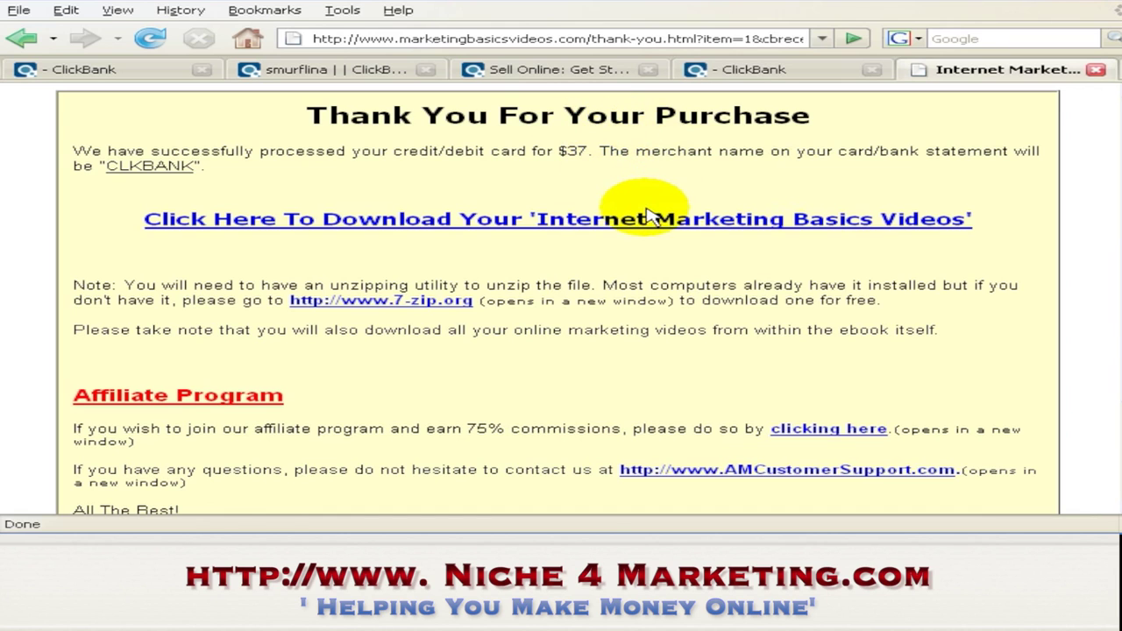
mouse_move(565, 521)
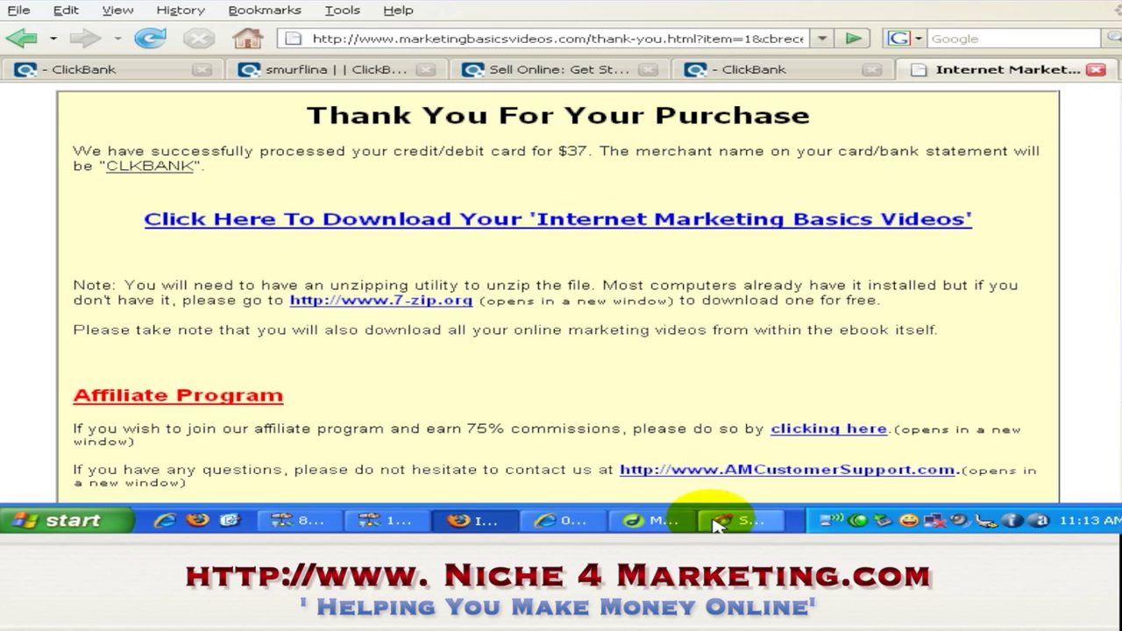
click(642, 44)
click(596, 41)
drag(587, 40, 694, 40)
click(656, 196)
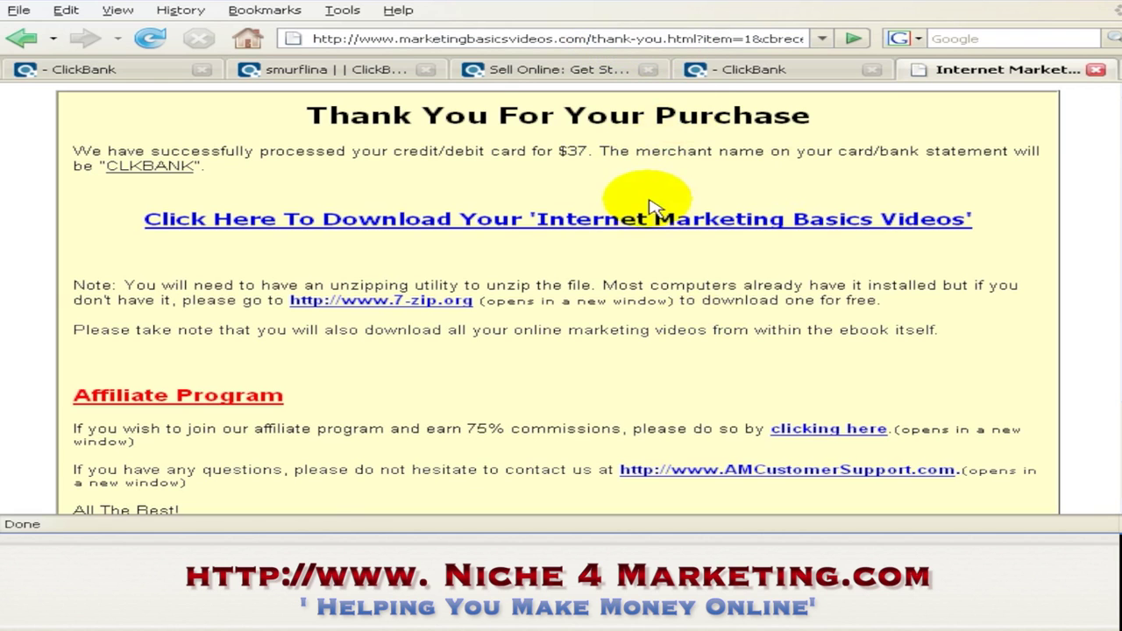
scroll(596, 223, down, 3)
scroll(624, 233, up, 3)
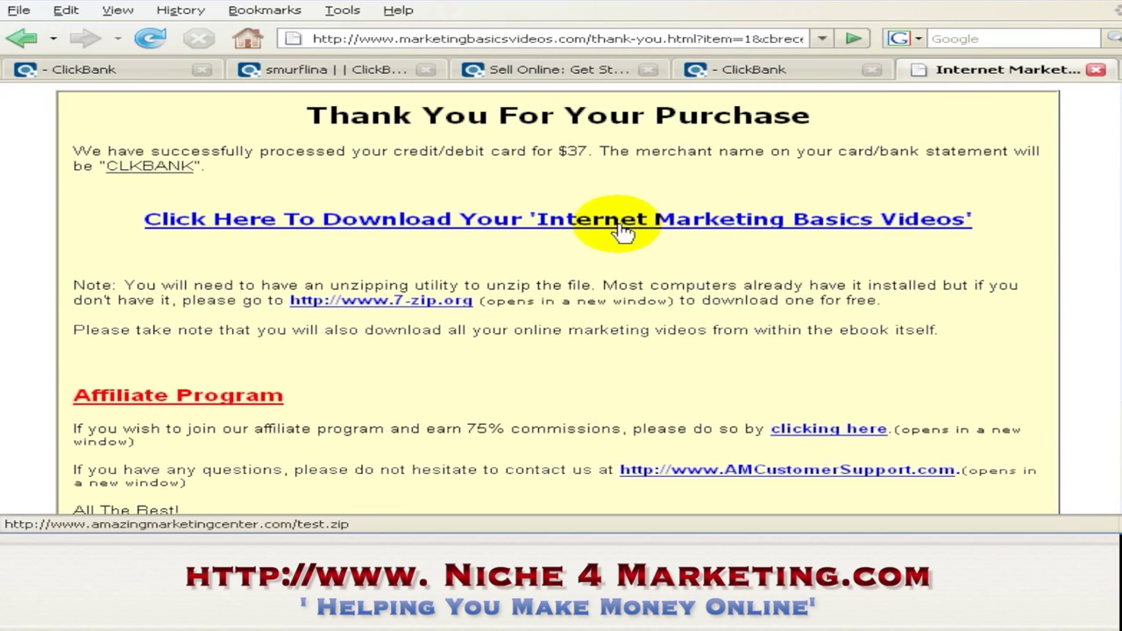